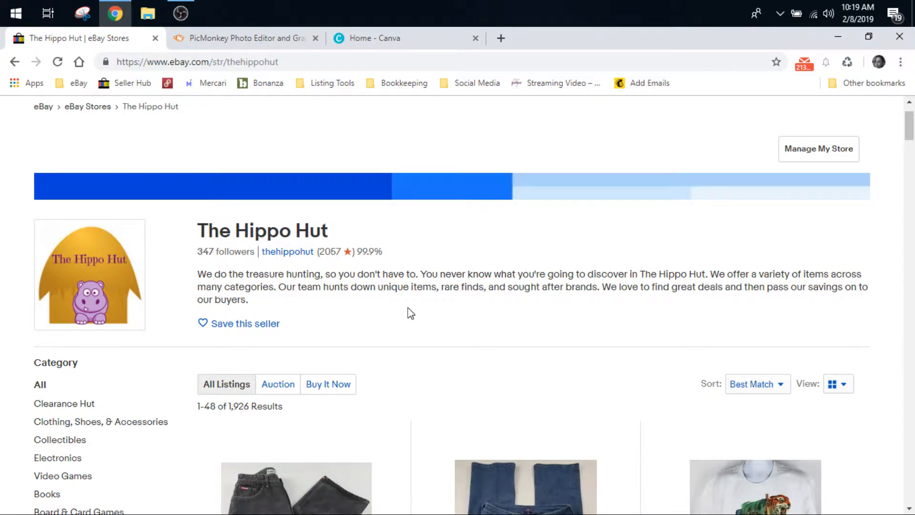
Step: Look over The Hippo Hut storefront and return to the Seller Hub orders awaiting shipment
scroll(527, 308, down, 3)
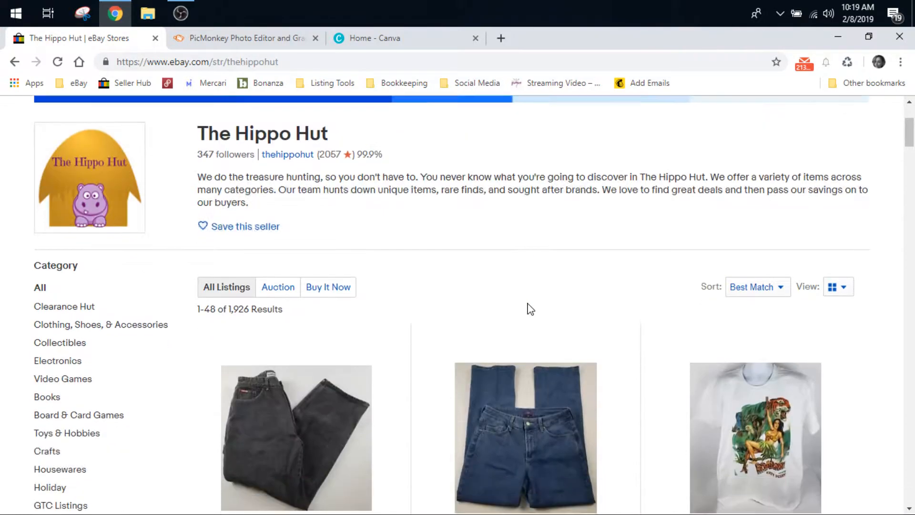
scroll(527, 308, up, 4)
click(15, 63)
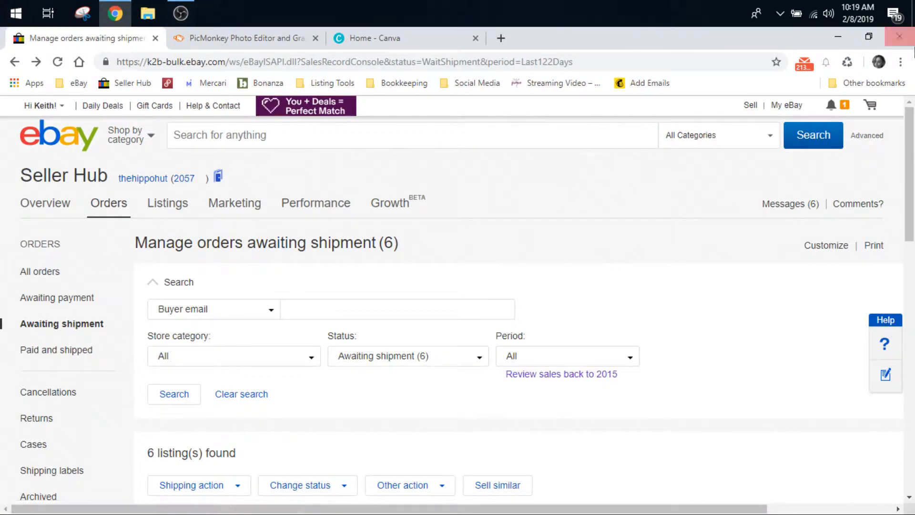
Step: Open the store's page from the Seller Hub marketing options
scroll(288, 303, down, 4)
scroll(286, 306, up, 4)
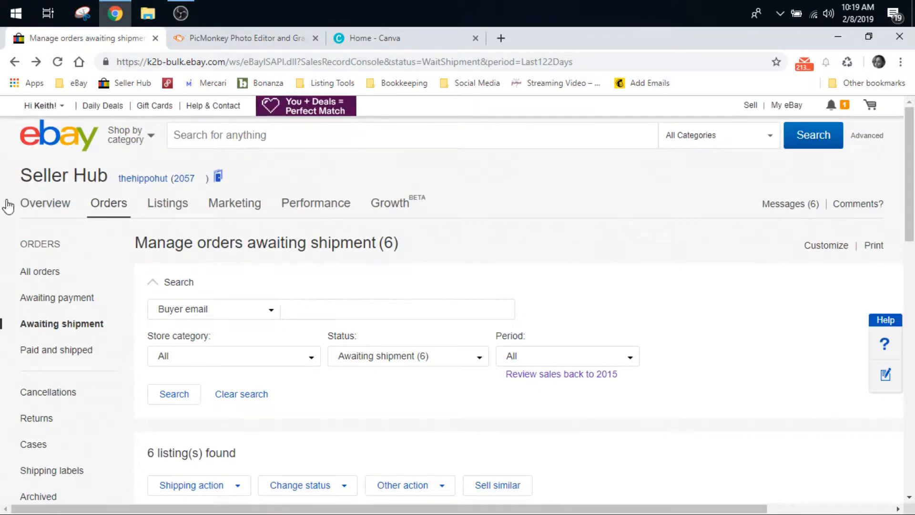
mouse_move(214, 215)
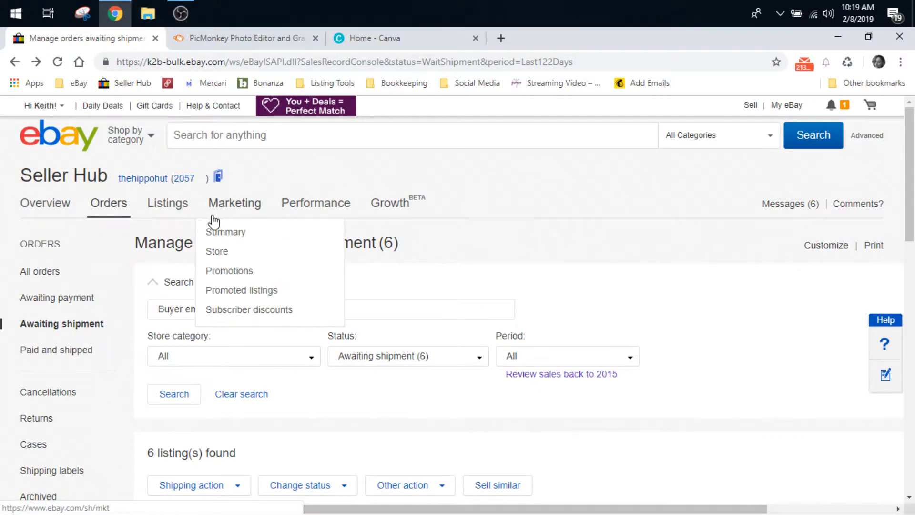
click(218, 252)
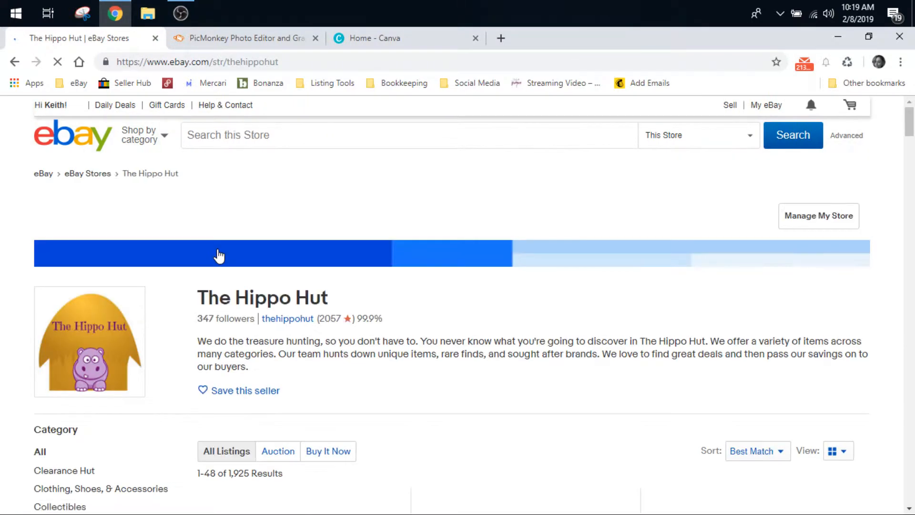
Step: Go from the storefront to its store management page and open Edit Store
scroll(537, 382, down, 5)
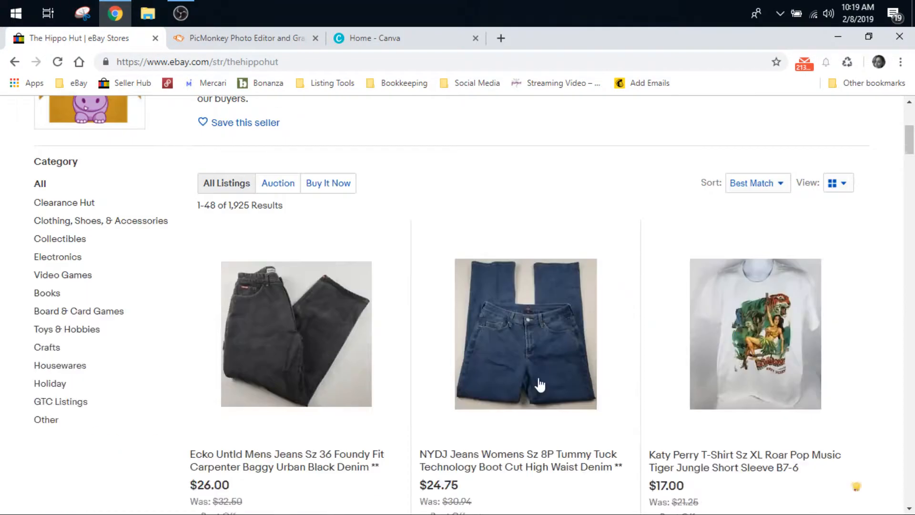
scroll(541, 382, up, 5)
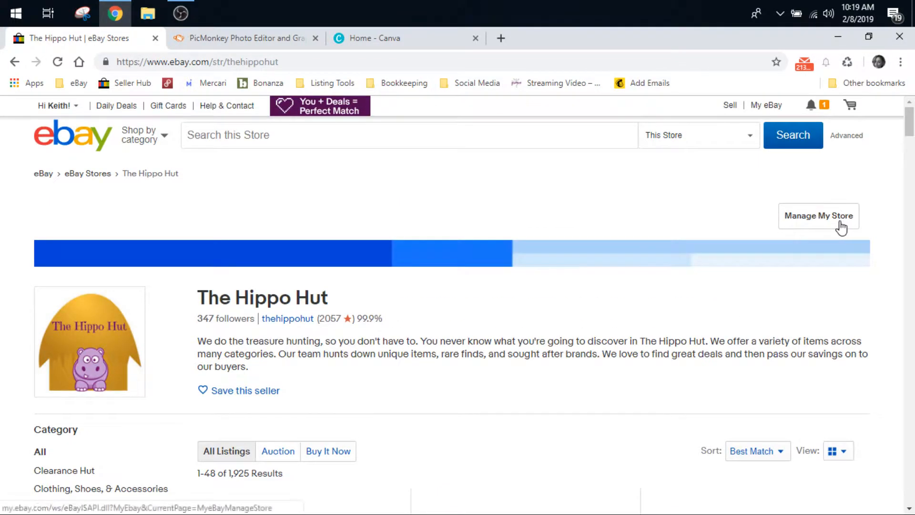
click(786, 215)
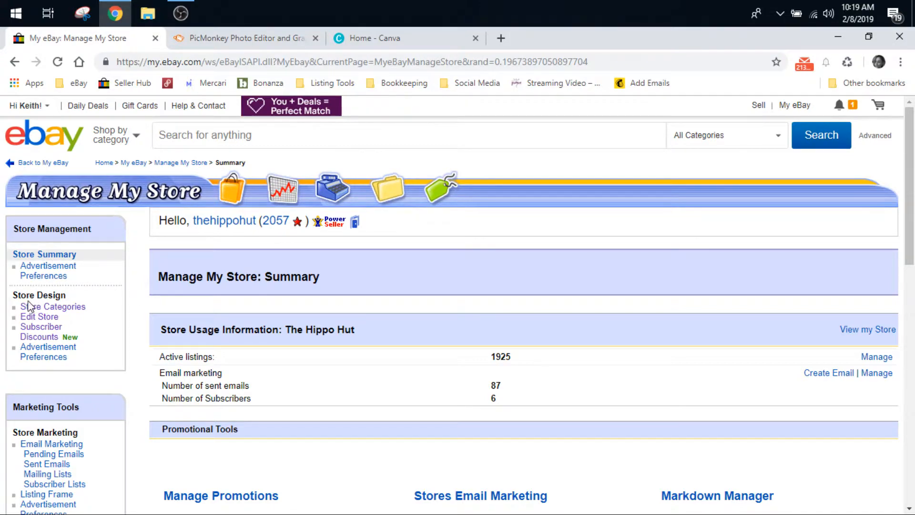
click(32, 319)
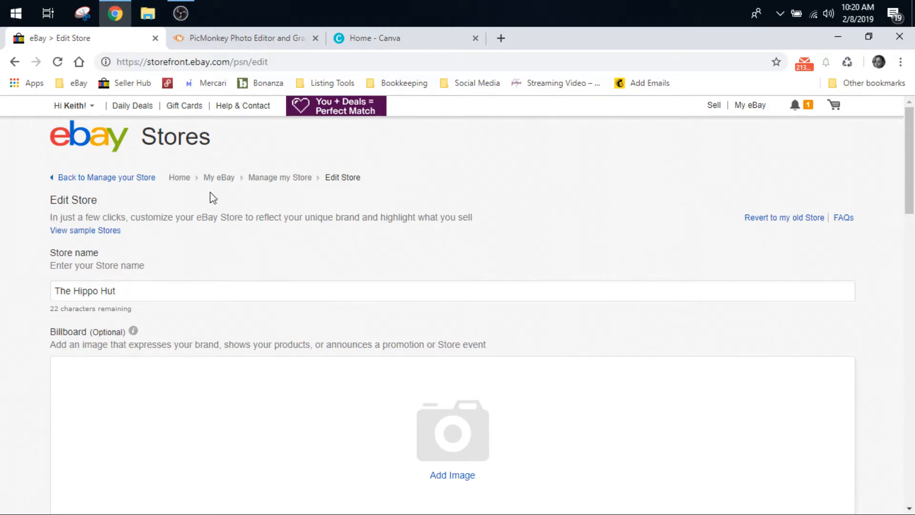
Step: Review the store name and billboard settings against the live storefront, then return to Edit Store
scroll(93, 375, down, 1)
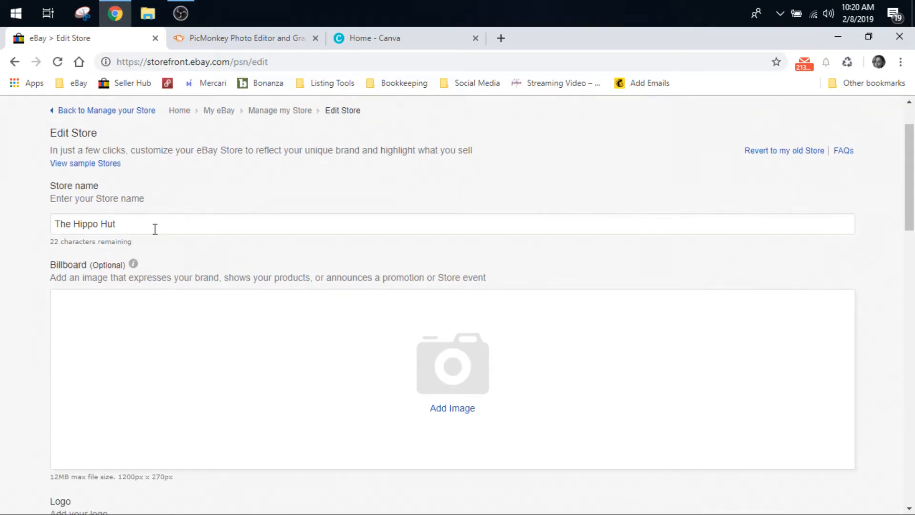
scroll(155, 228, down, 1)
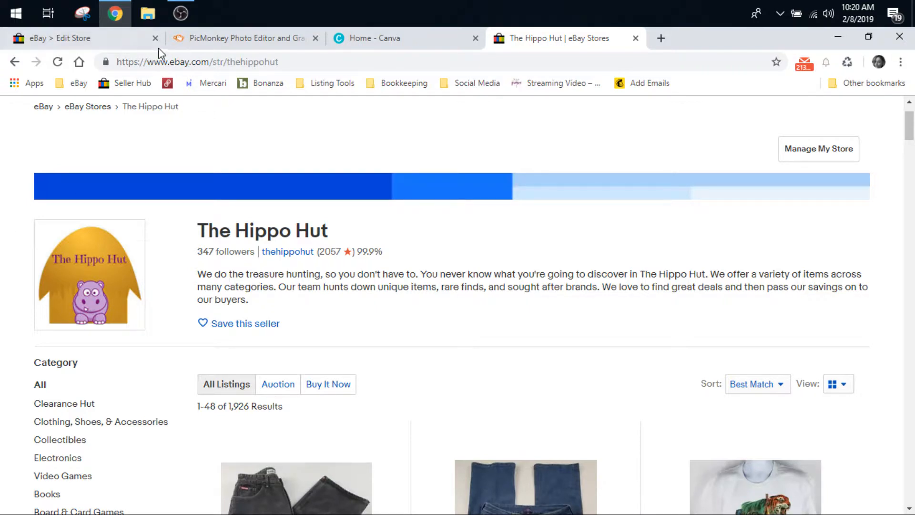
scroll(405, 190, up, 2)
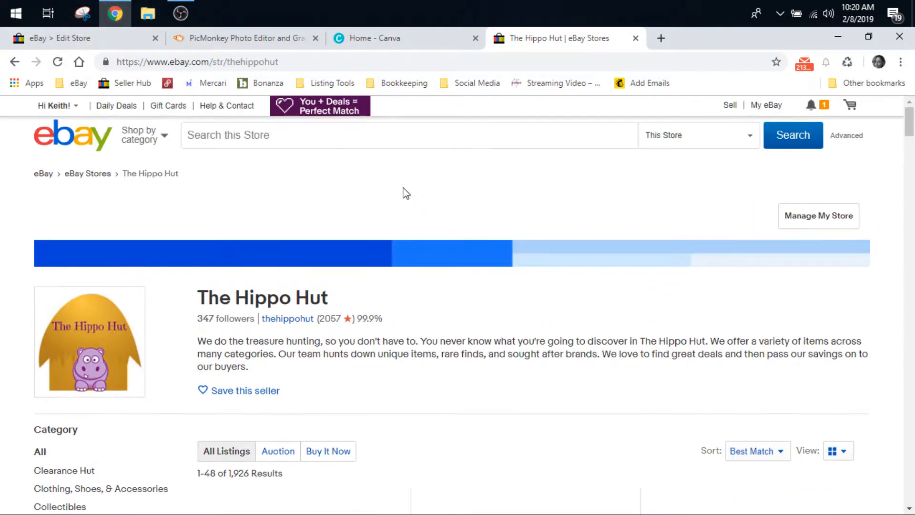
click(81, 38)
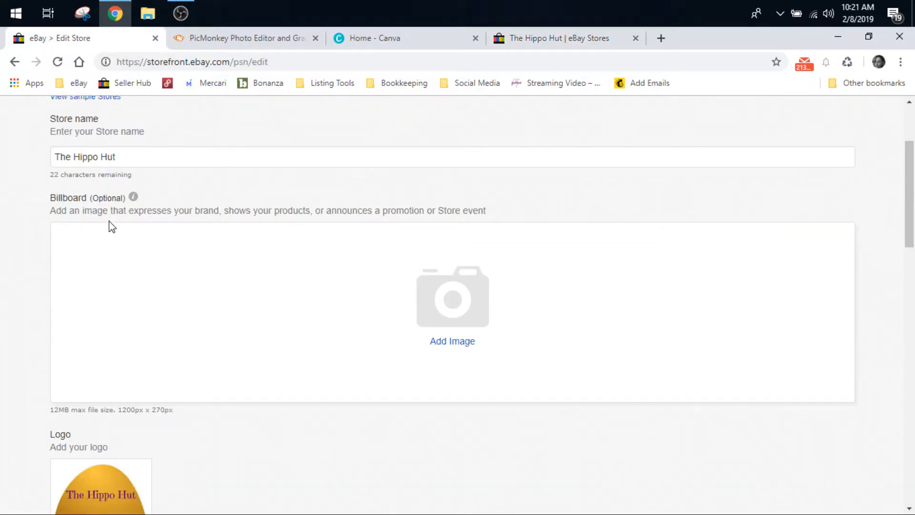
Step: Bring up the file selection for the billboard image and cancel it without choosing a file
click(449, 339)
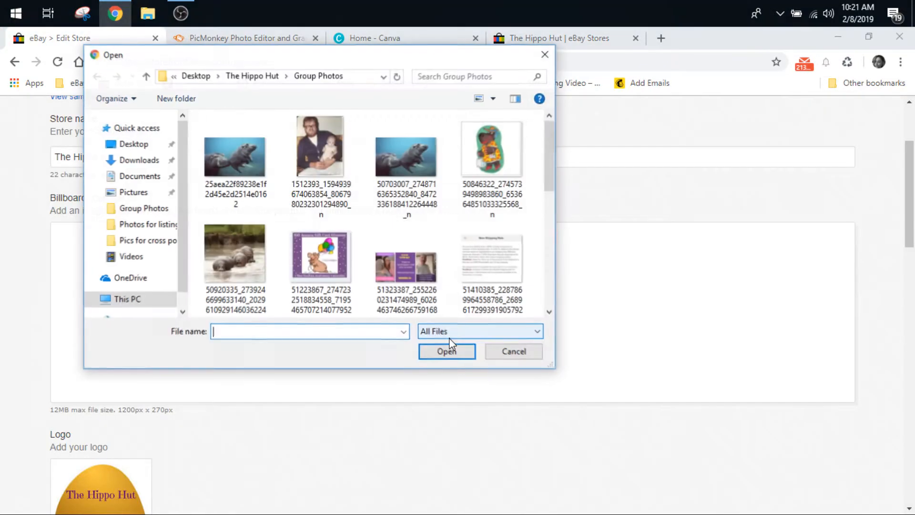
click(509, 357)
scroll(446, 343, down, 6)
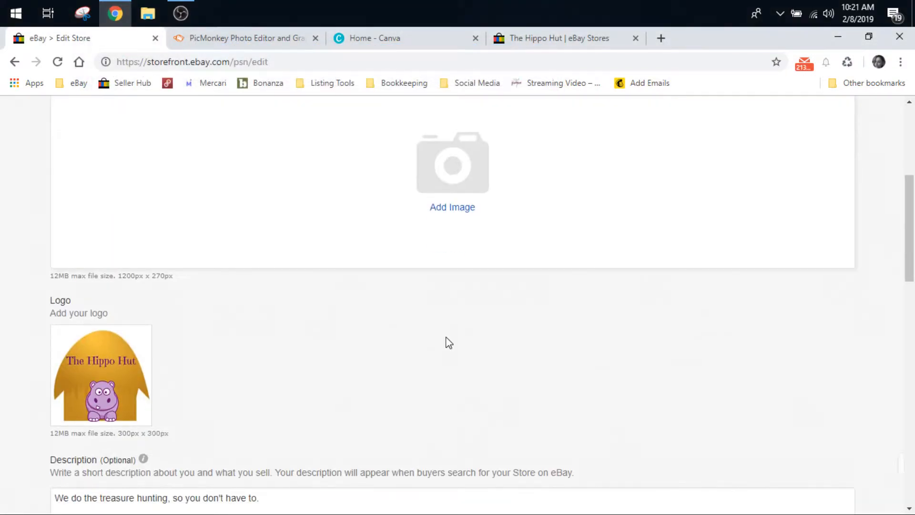
Step: Examine the logo and description sections of the Edit Store page, including the description's remaining character allowance
mouse_move(92, 237)
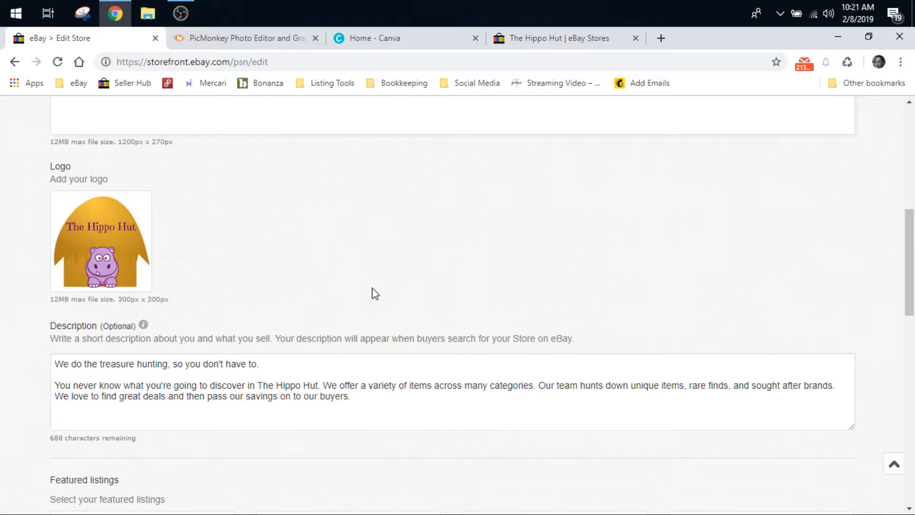
scroll(374, 288, down, 2)
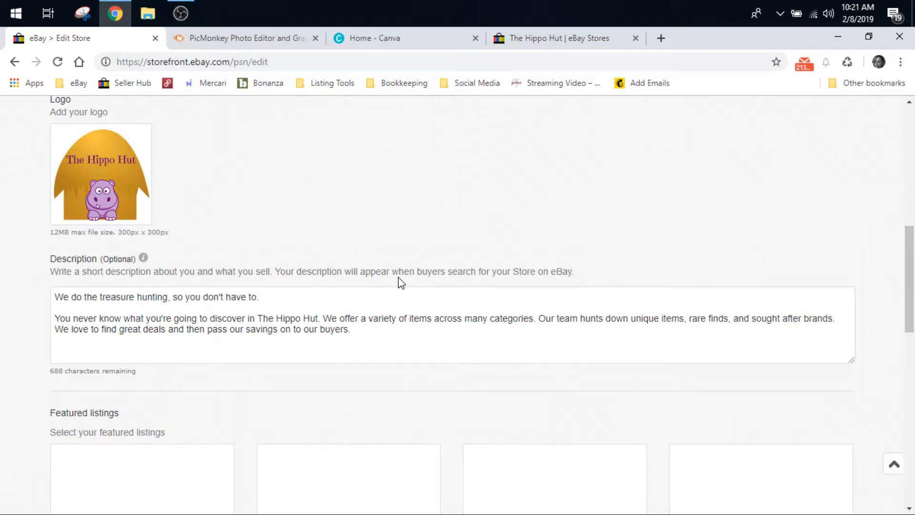
scroll(398, 281, up, 4)
scroll(376, 362, down, 3)
scroll(377, 357, down, 4)
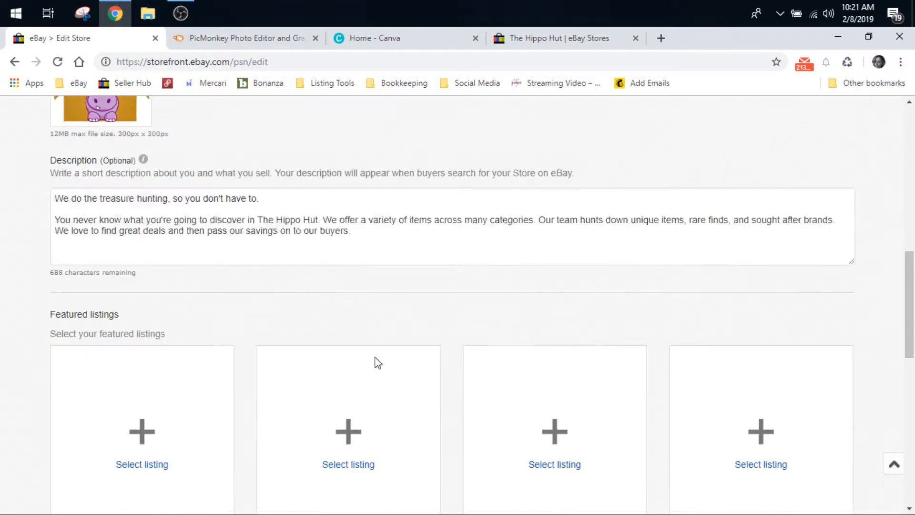
scroll(280, 299, up, 2)
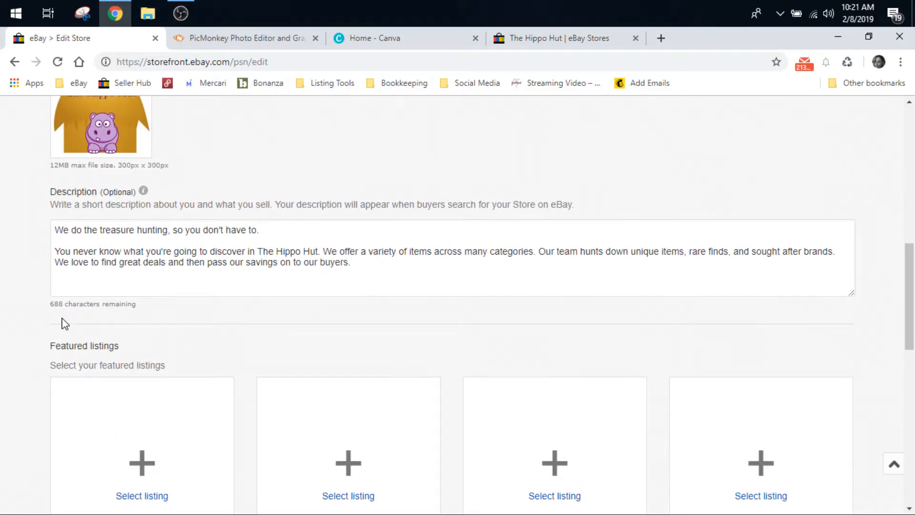
click(368, 275)
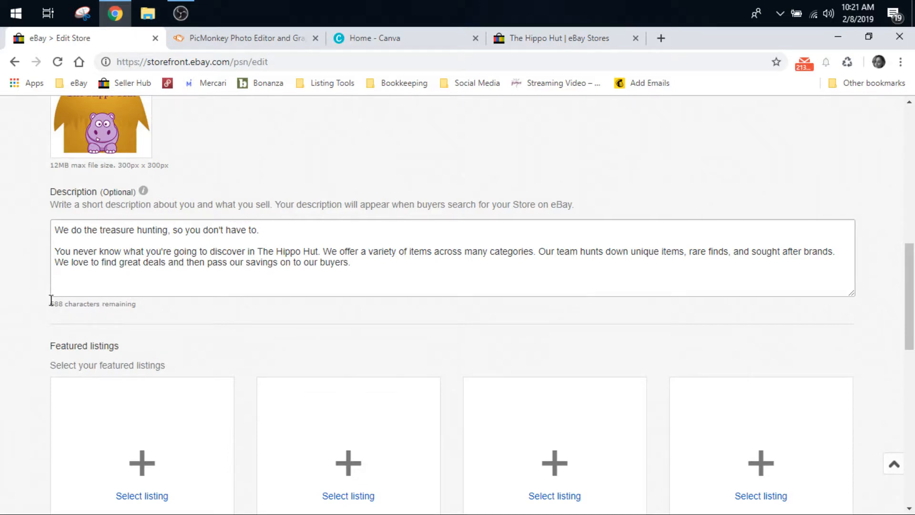
drag(51, 303, 142, 307)
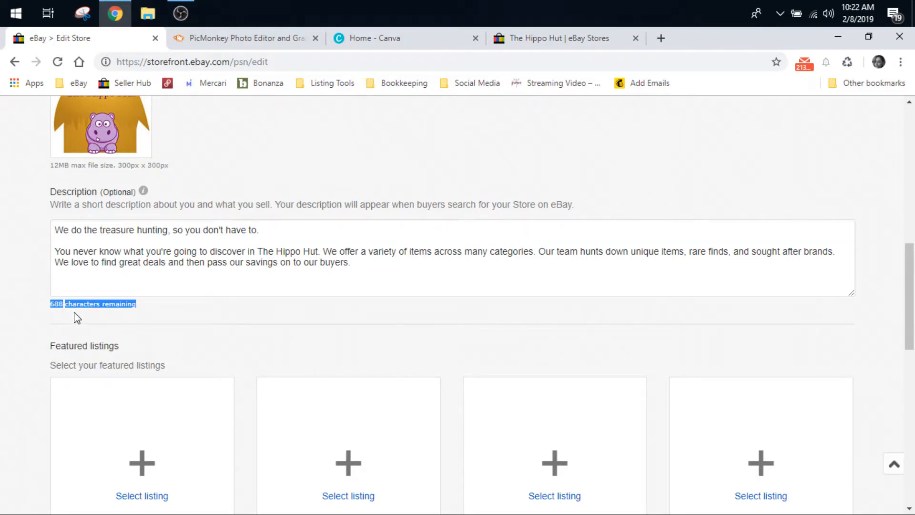
Step: Compare the featured listings section with the items on the live storefront and come back to Edit Store
scroll(74, 319, down, 3)
scroll(248, 398, down, 1)
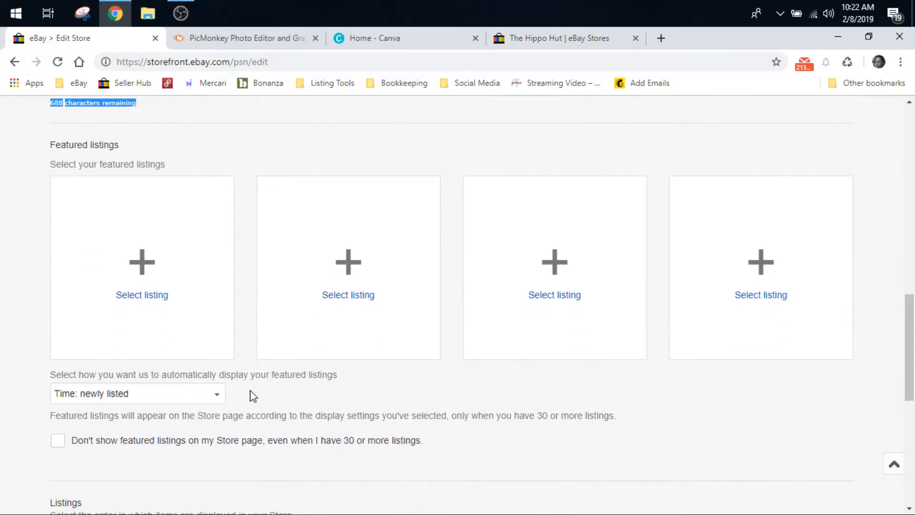
click(523, 41)
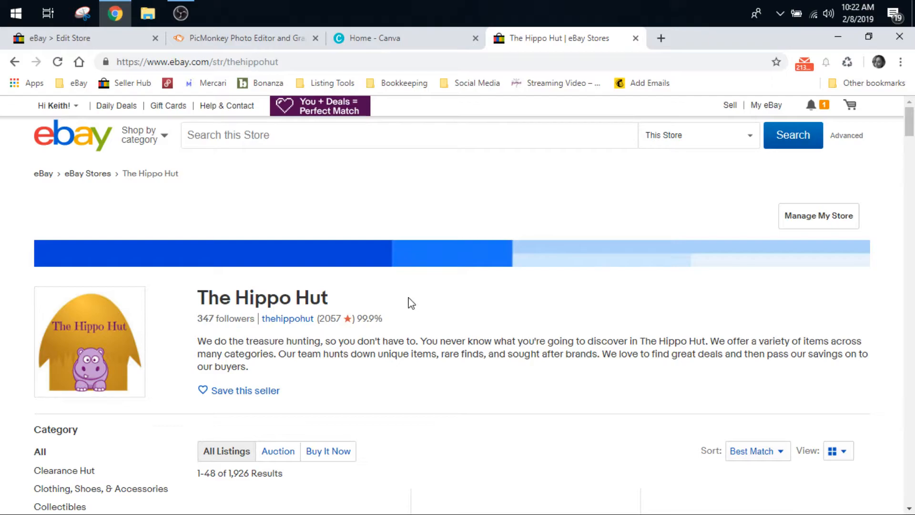
scroll(300, 373, down, 5)
scroll(191, 411, down, 10)
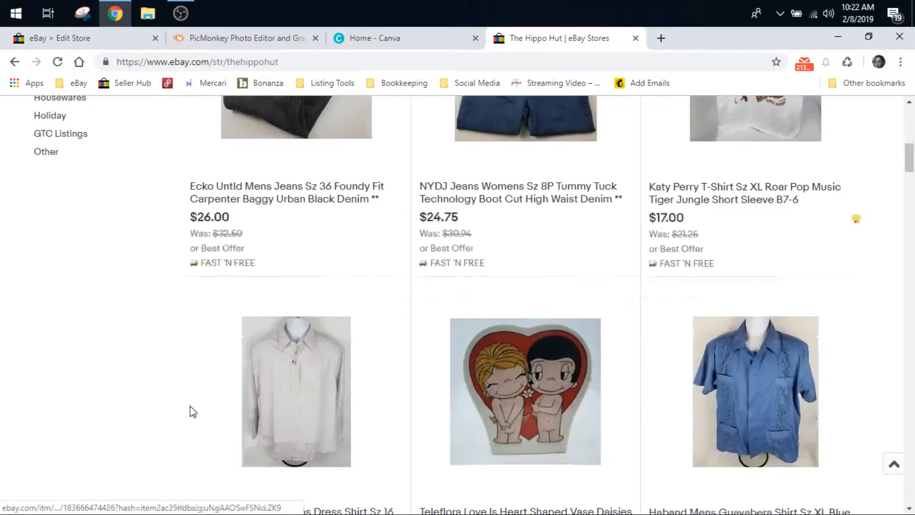
scroll(191, 412, down, 15)
scroll(262, 423, down, 8)
drag(909, 260, 909, 119)
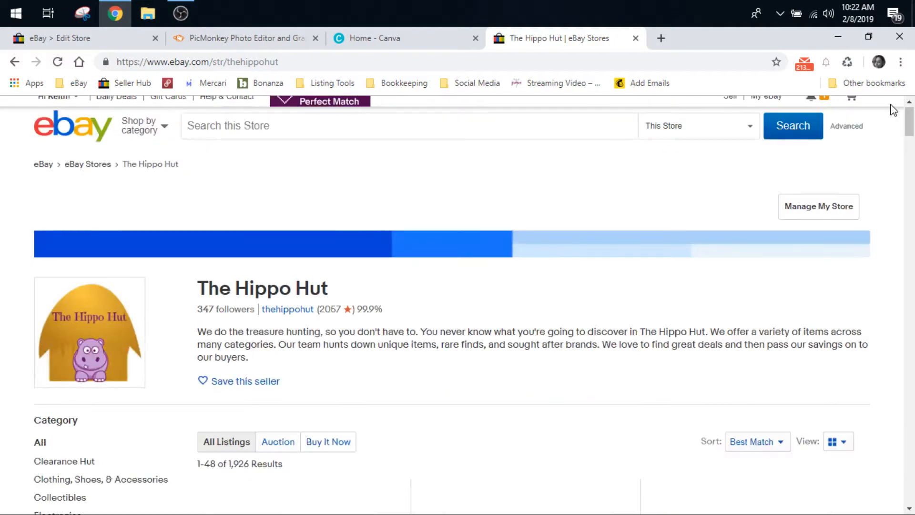
click(121, 39)
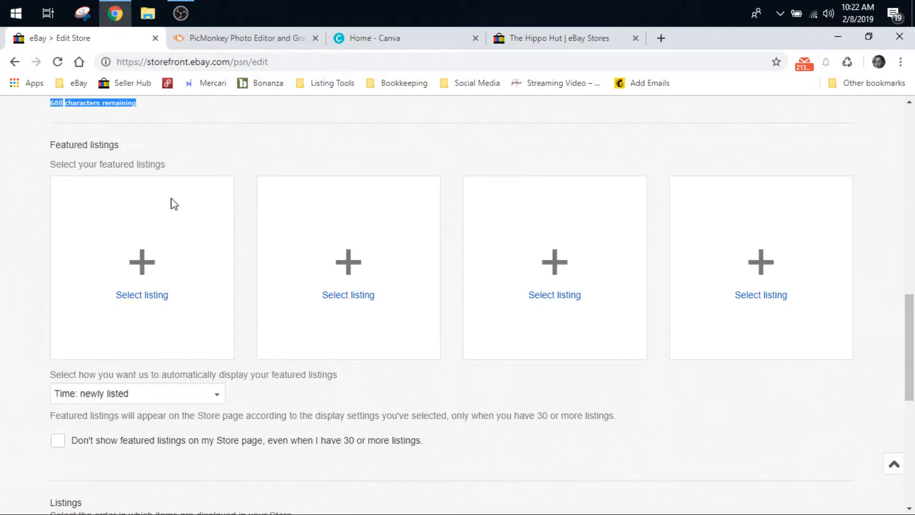
Step: View the automatic display options for featured listings and leave the setting as it is
scroll(184, 288, down, 1)
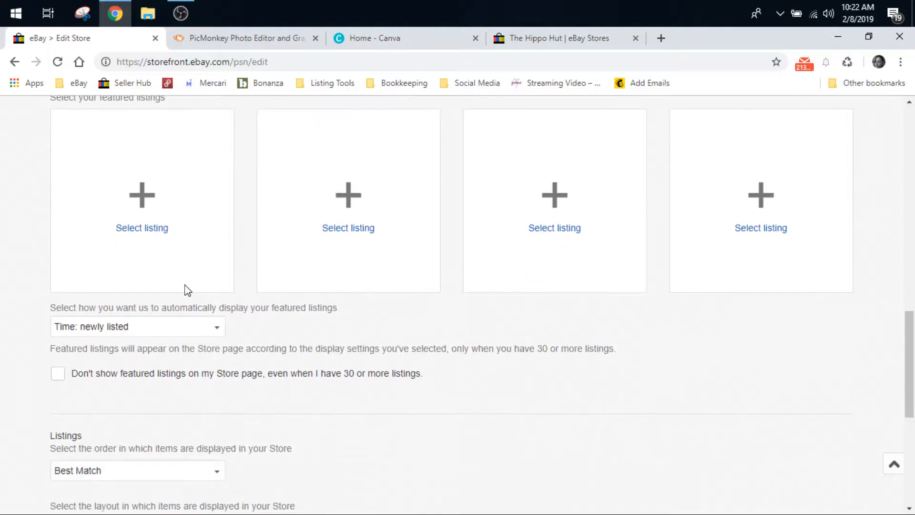
click(193, 329)
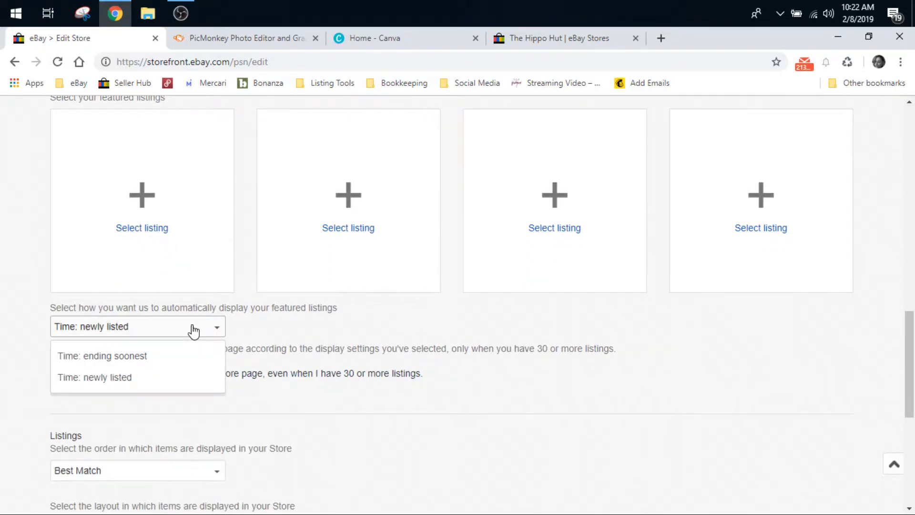
scroll(187, 339, up, 1)
scroll(138, 271, down, 2)
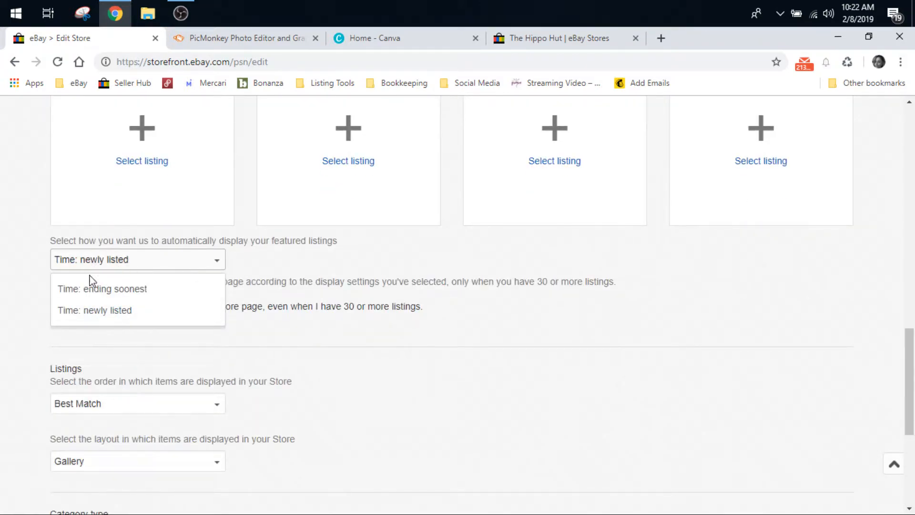
click(19, 279)
scroll(48, 289, up, 2)
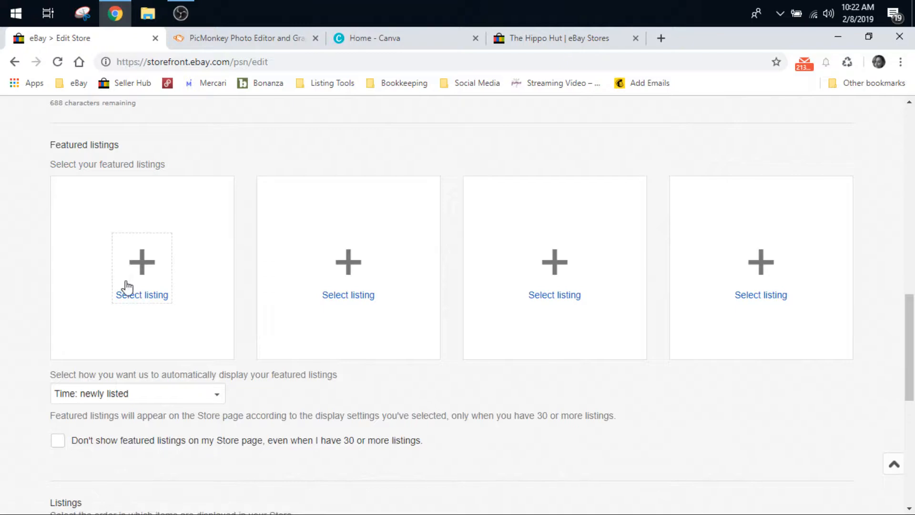
Step: Set the Ely Cattleman men's red plaid western shirt as the first featured listing
click(132, 296)
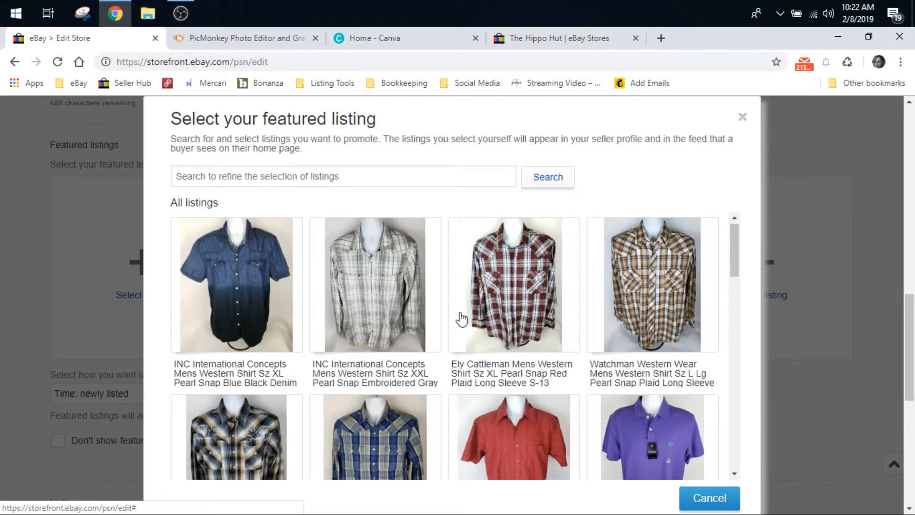
scroll(462, 321, down, 5)
scroll(461, 319, down, 12)
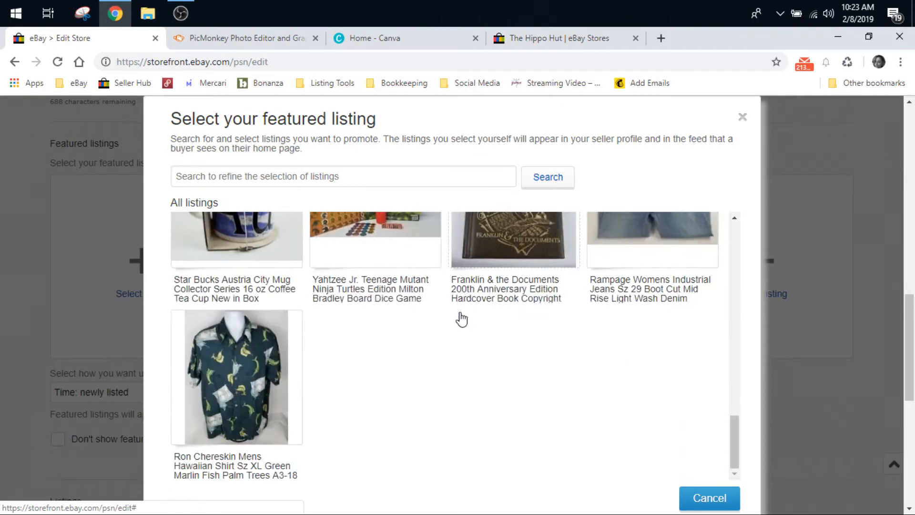
scroll(402, 247, up, 5)
scroll(402, 247, up, 10)
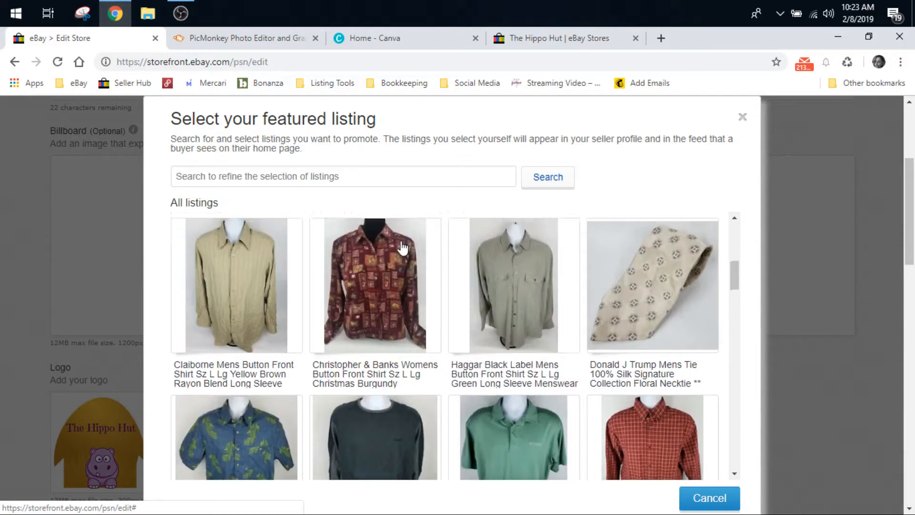
click(491, 268)
scroll(234, 285, down, 14)
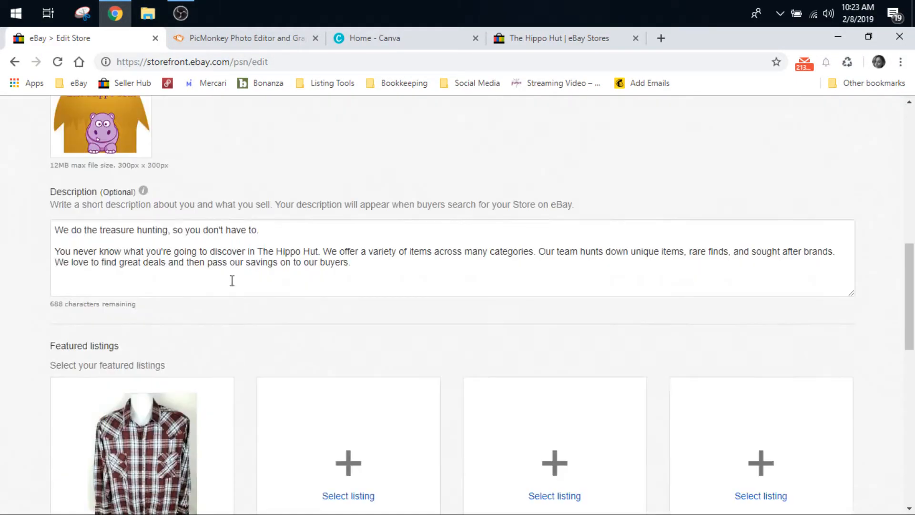
scroll(384, 435, down, 3)
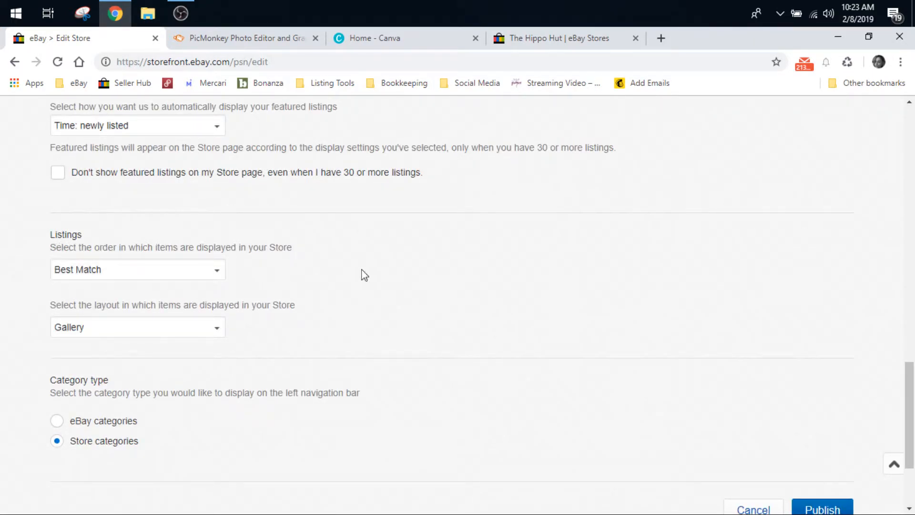
Step: Examine the listing order options in Edit Store against the items on the live storefront, leaving the order at Best Match
click(218, 276)
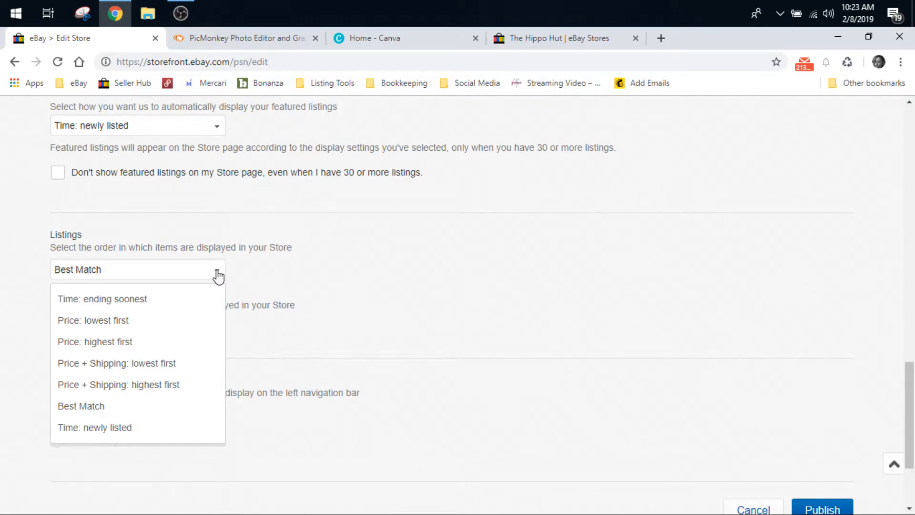
click(285, 286)
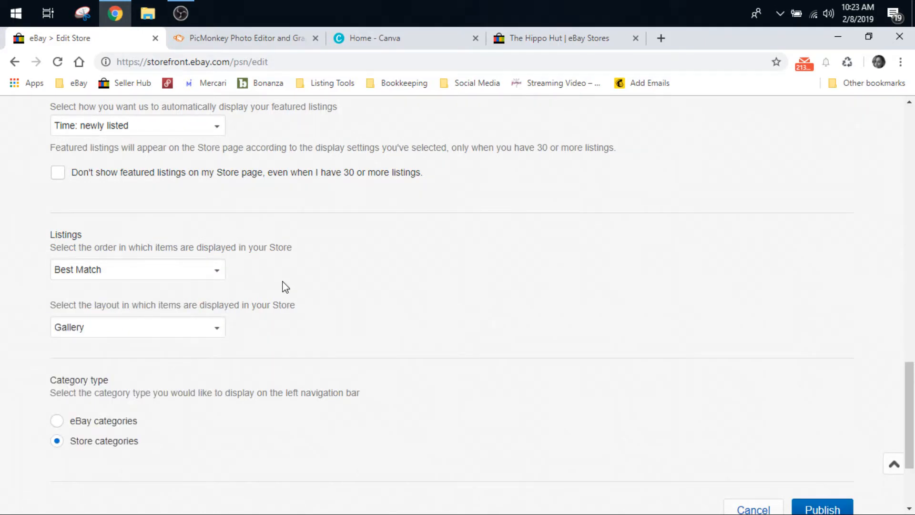
click(552, 37)
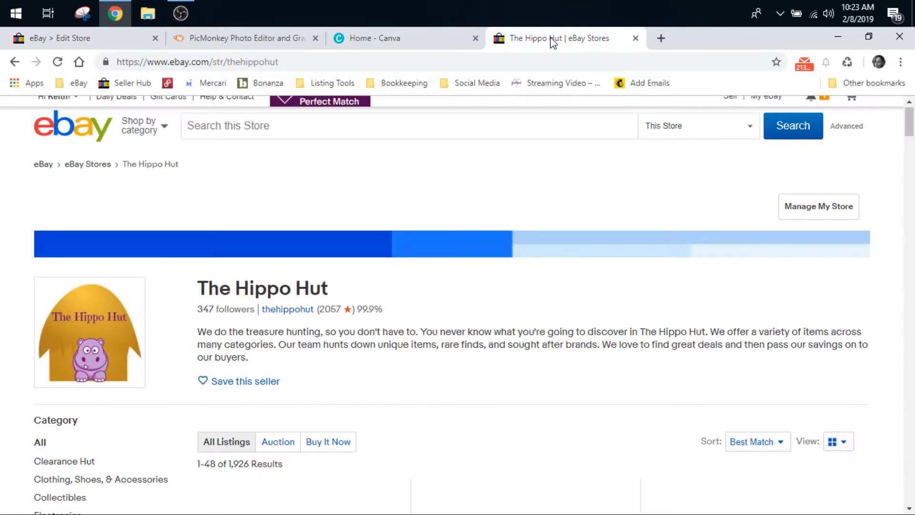
scroll(430, 315, down, 12)
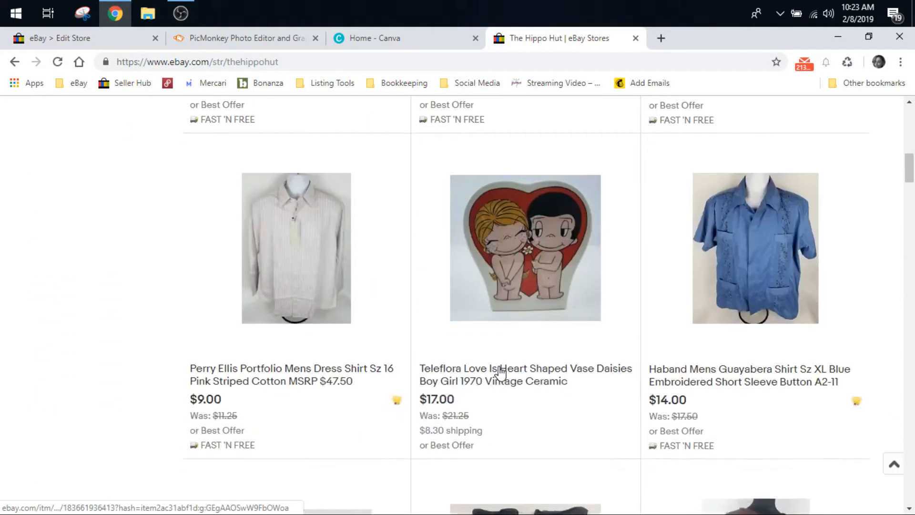
click(98, 37)
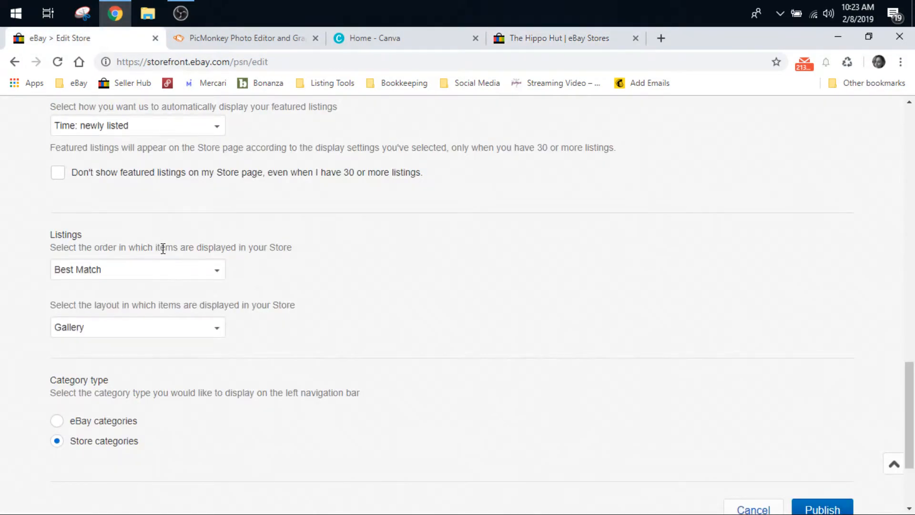
click(172, 273)
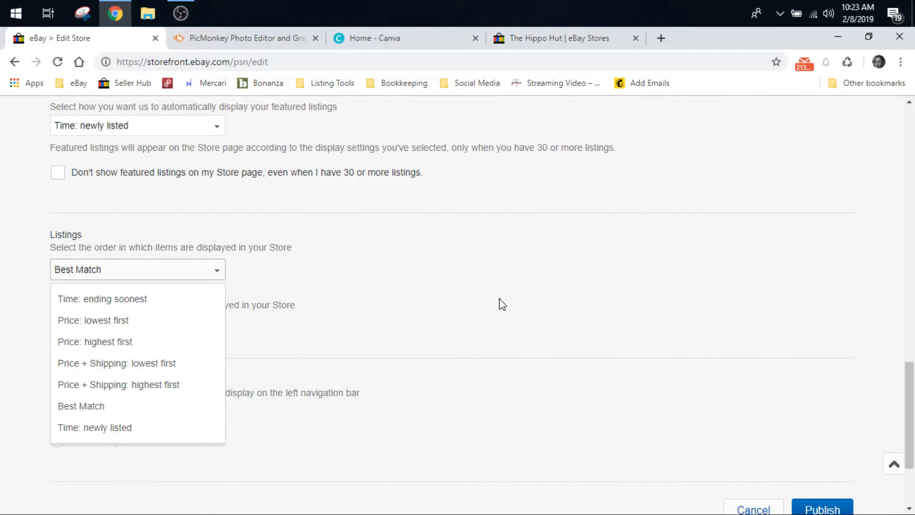
click(502, 304)
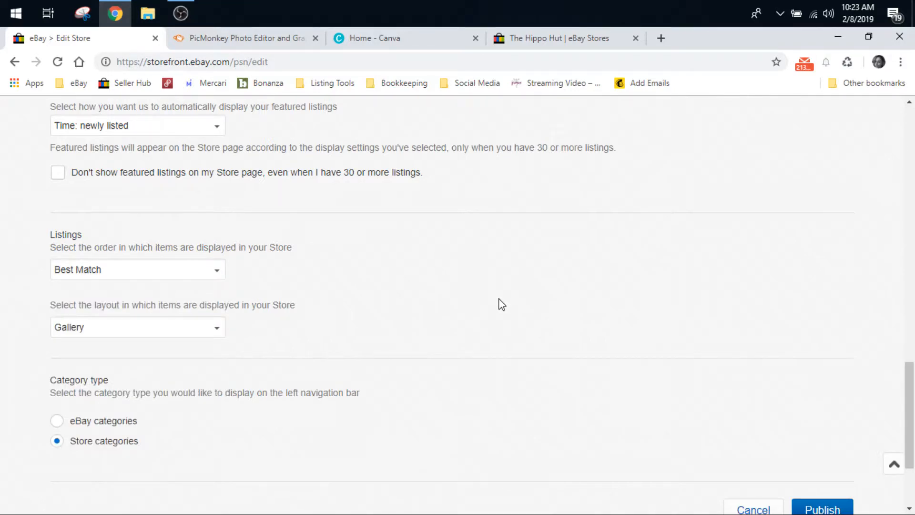
scroll(502, 304, down, 3)
click(169, 137)
click(169, 136)
Step: View the buyer sort options on the live Hippo Hut storefront without choosing a different one
click(522, 42)
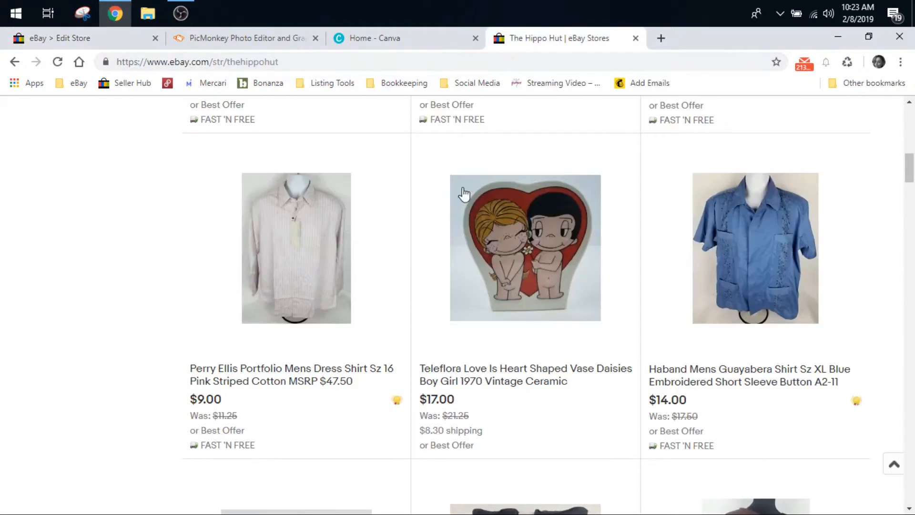
drag(909, 167, 901, 107)
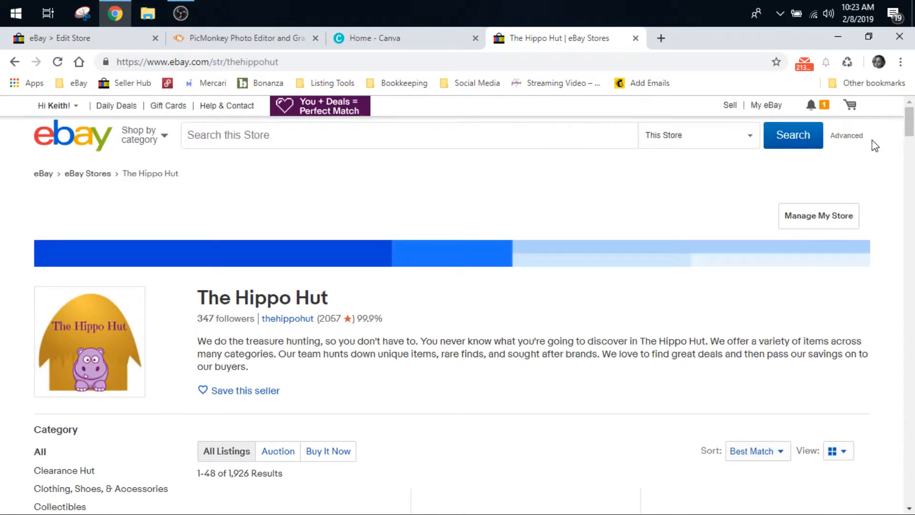
click(763, 453)
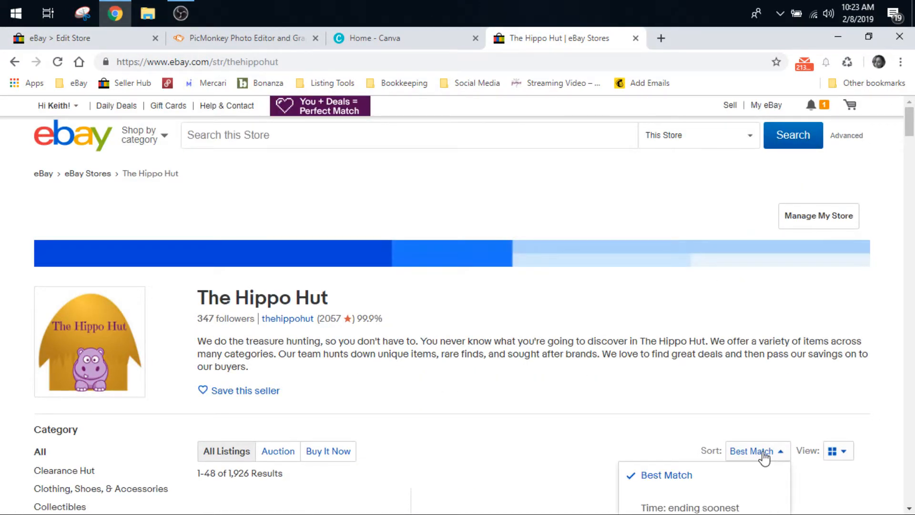
scroll(764, 457, down, 4)
click(773, 251)
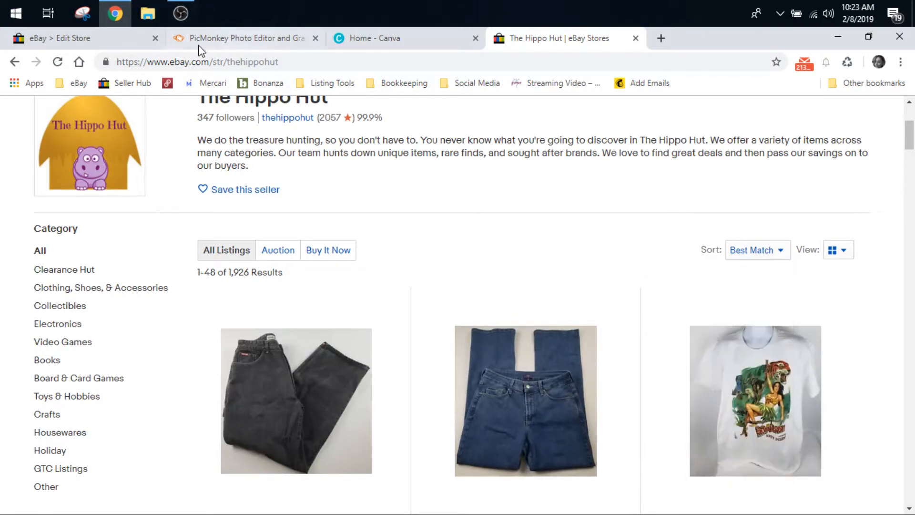
Step: In Edit Store, set the item display order to Price: highest first and keep the Gallery layout
click(103, 42)
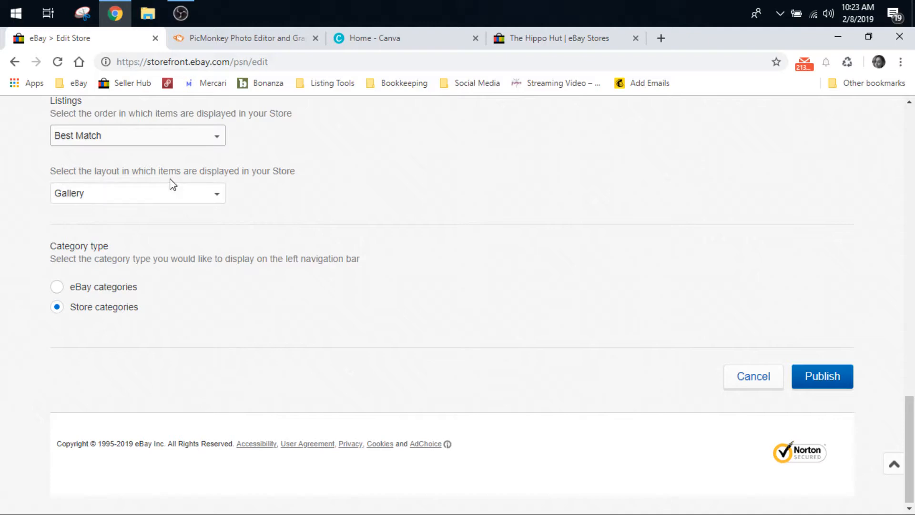
click(170, 143)
click(132, 213)
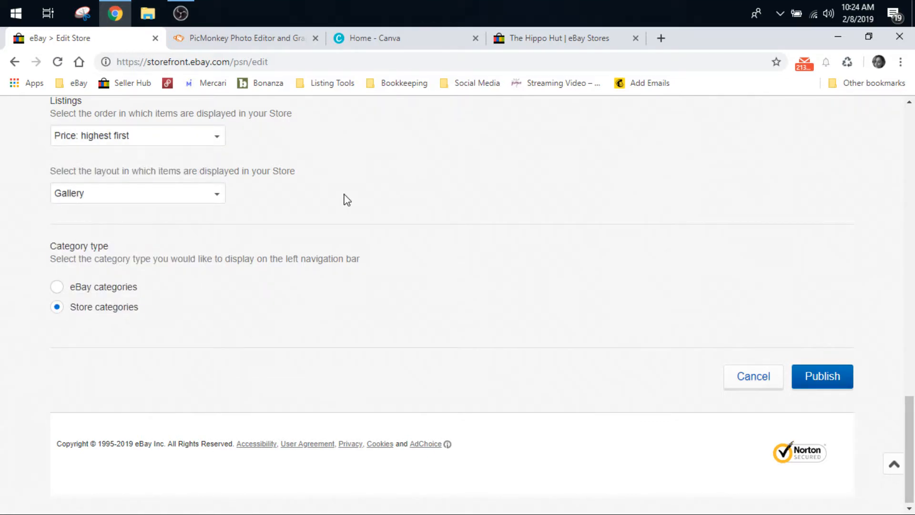
click(218, 197)
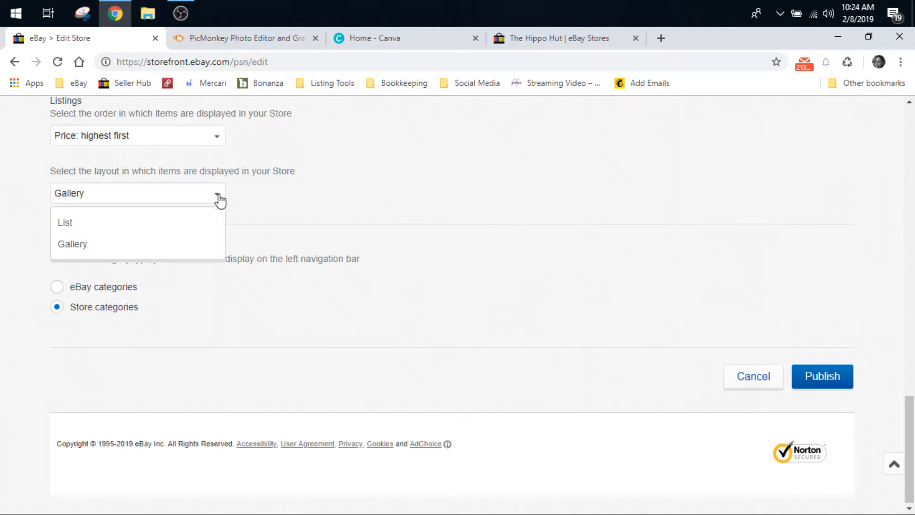
click(327, 175)
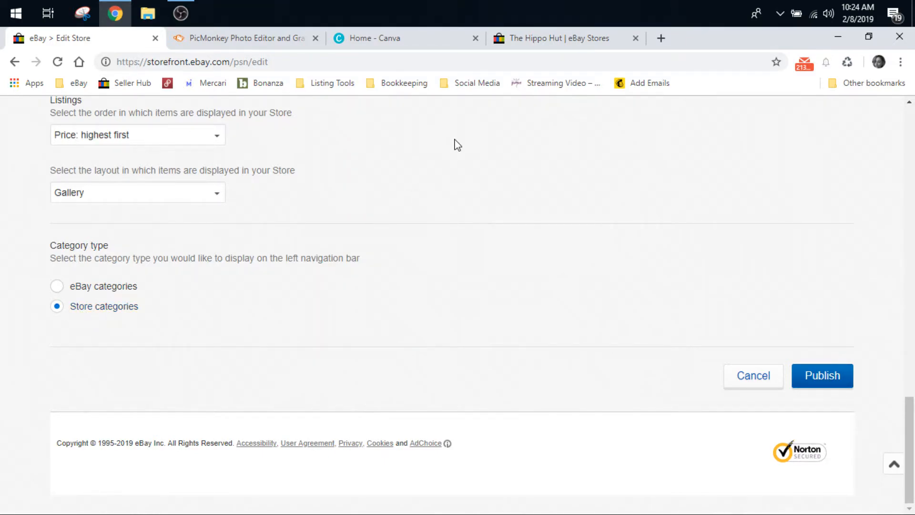
Step: Compare the category type setting with the category list on the live storefront and come back to Edit Store
click(537, 43)
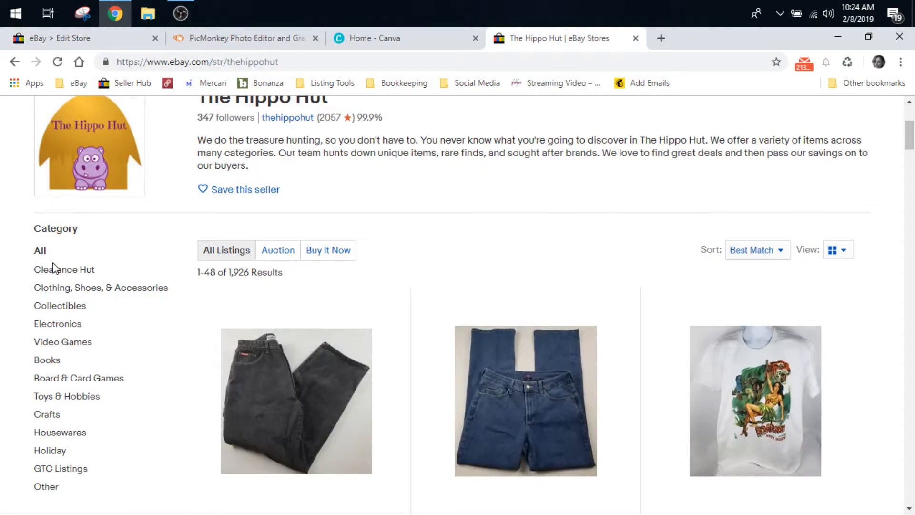
scroll(8, 505, down, 3)
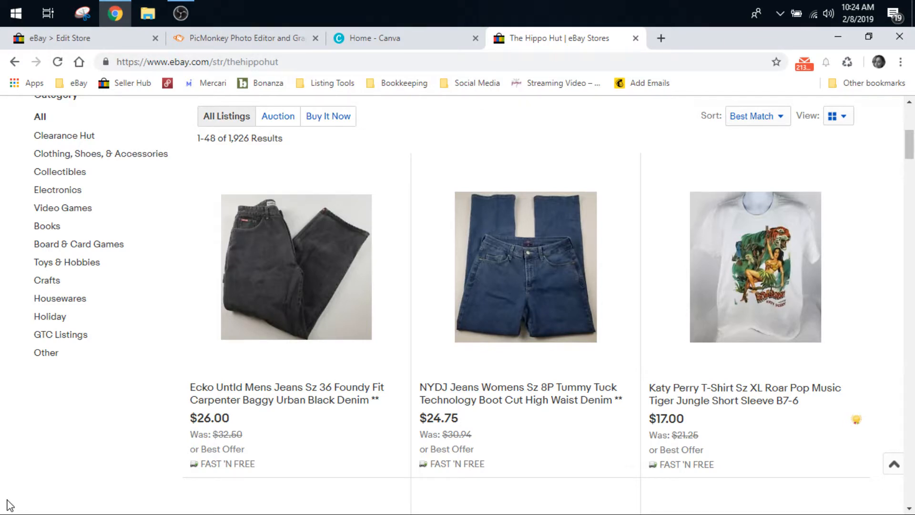
click(86, 45)
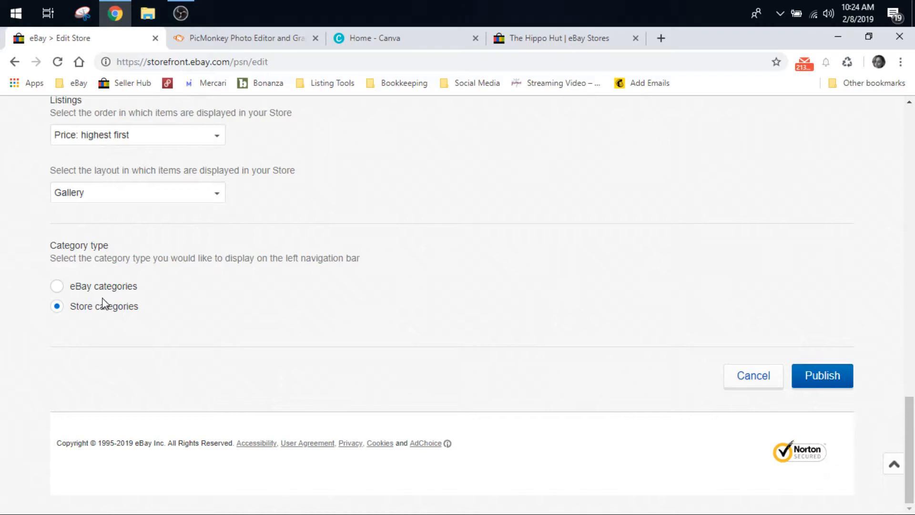
click(551, 46)
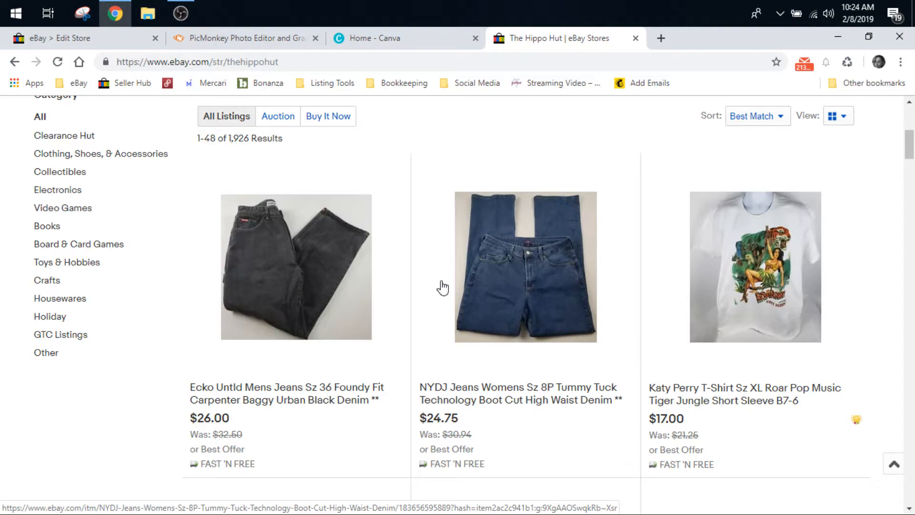
scroll(136, 225, up, 5)
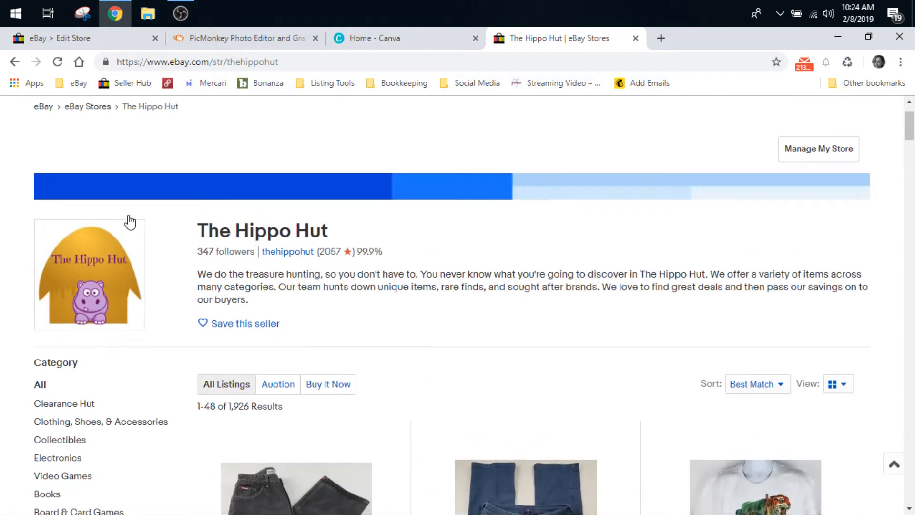
click(71, 38)
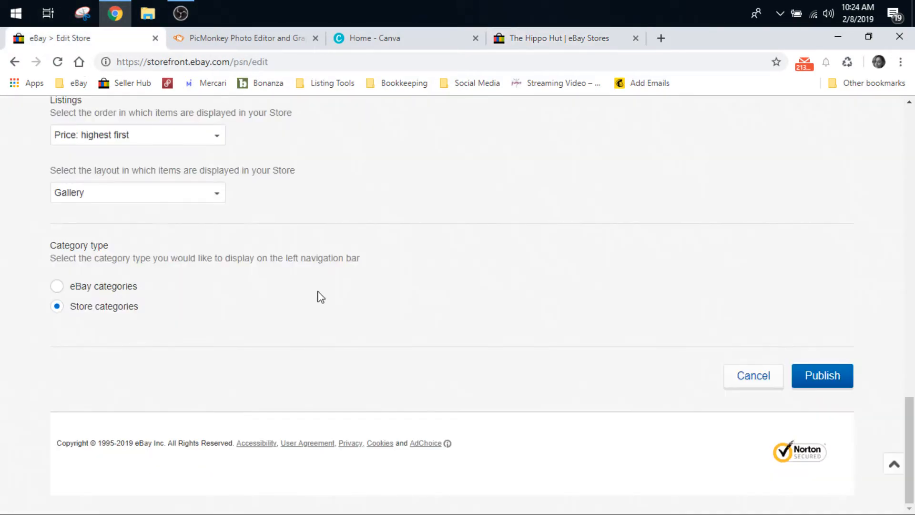
Step: Review the Edit Store sections from the logo down to the category type and switch to the live storefront
scroll(319, 297, up, 15)
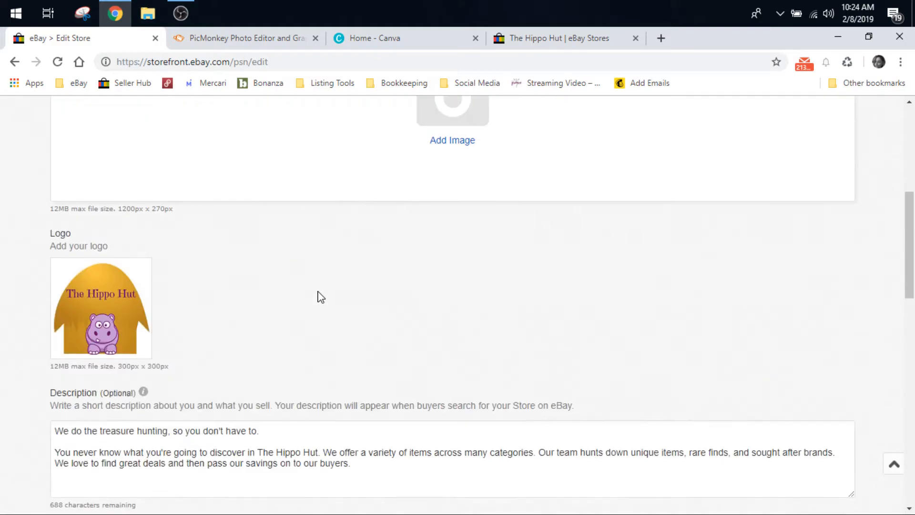
scroll(299, 299, down, 15)
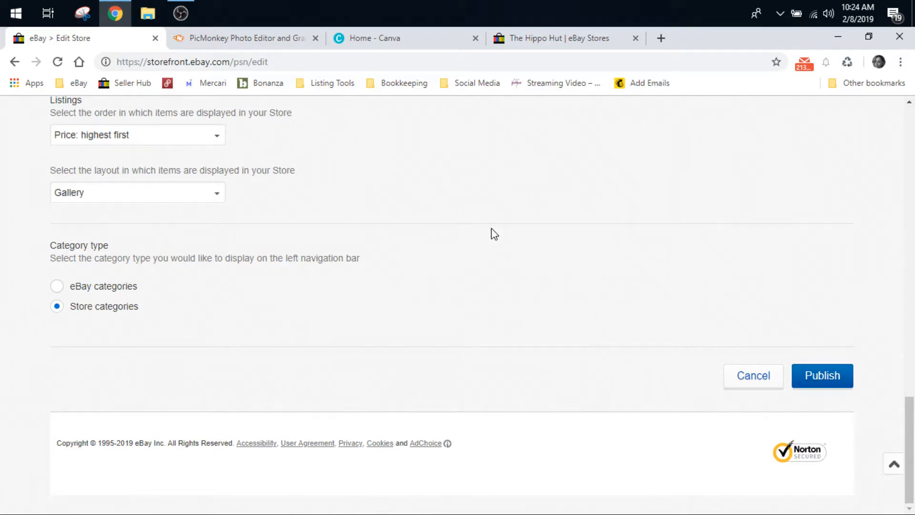
click(550, 37)
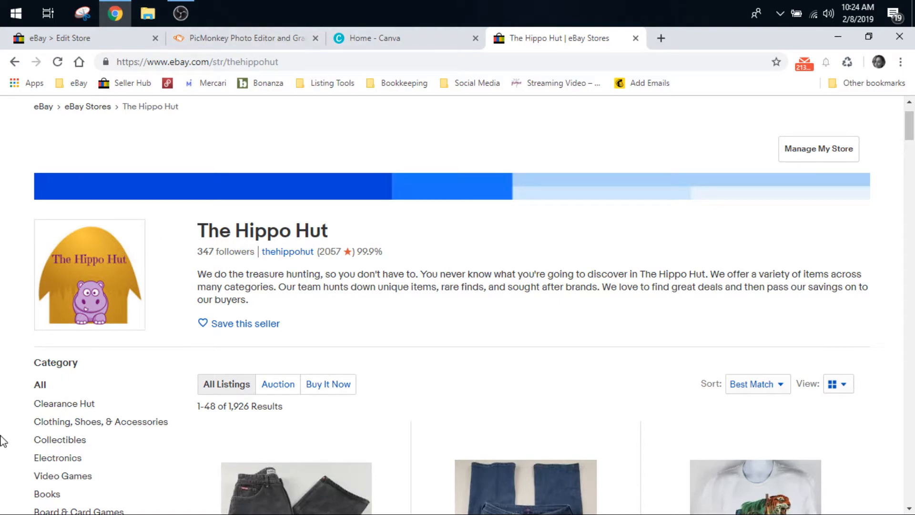
Step: View the PicMonkey and Canva home pages as graphic design options and dismiss Canva's list of design types
click(259, 42)
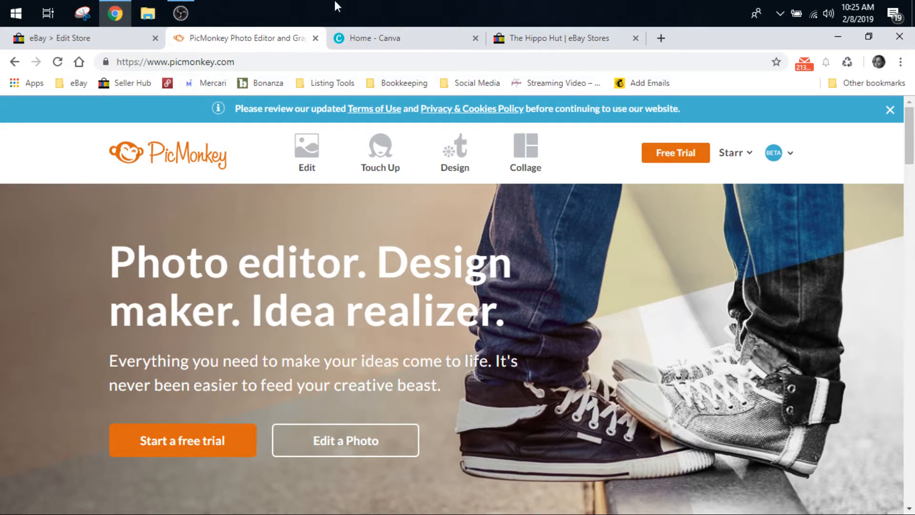
click(402, 41)
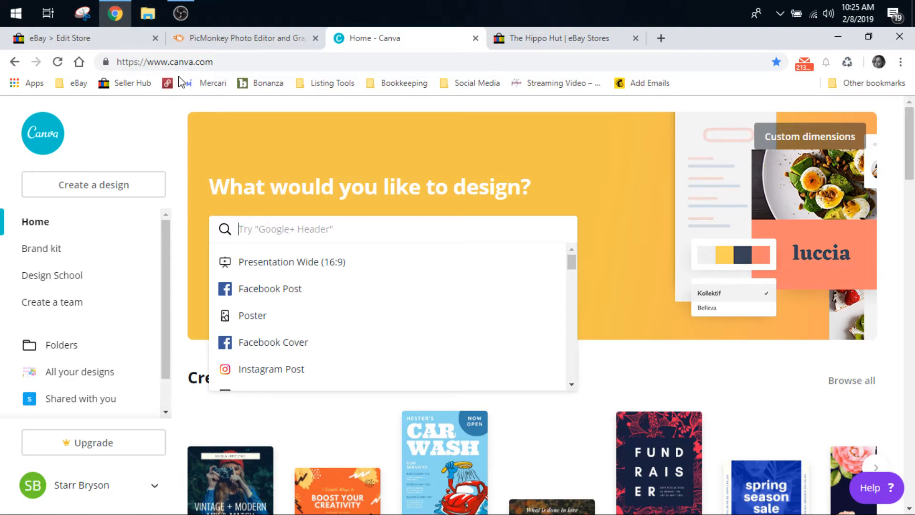
click(216, 41)
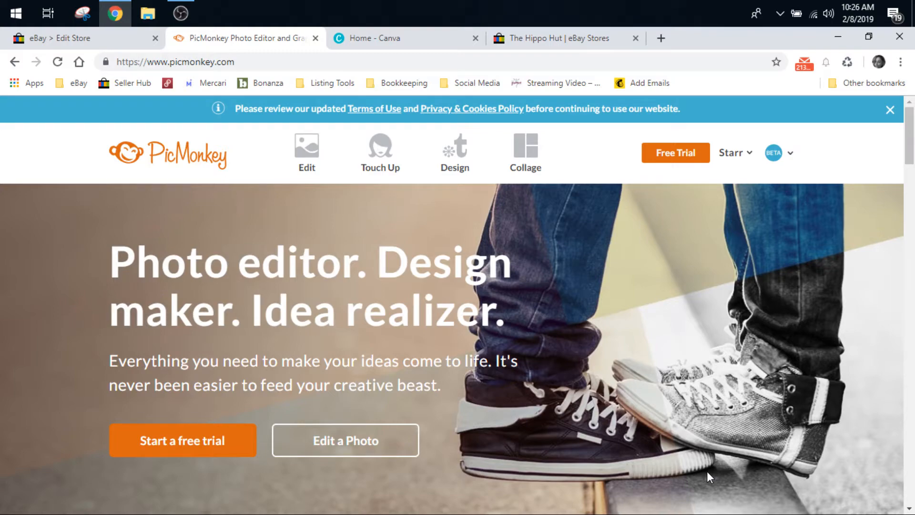
click(416, 41)
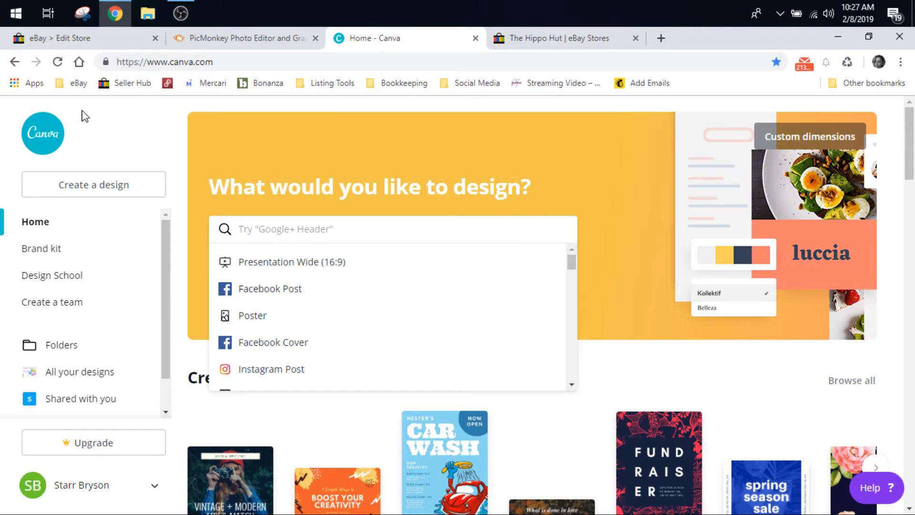
click(148, 118)
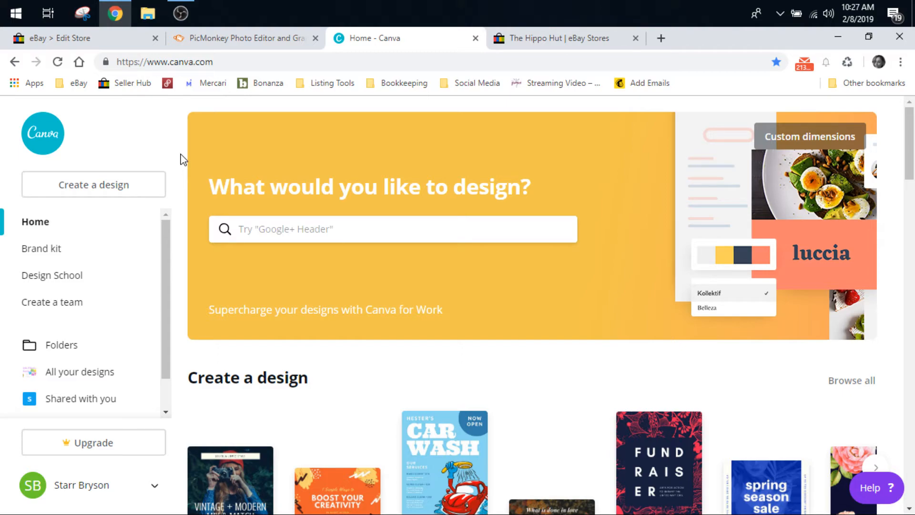
Step: Examine the existing banners and thumbnails among the saved designs on the Canva home page
scroll(190, 173, down, 10)
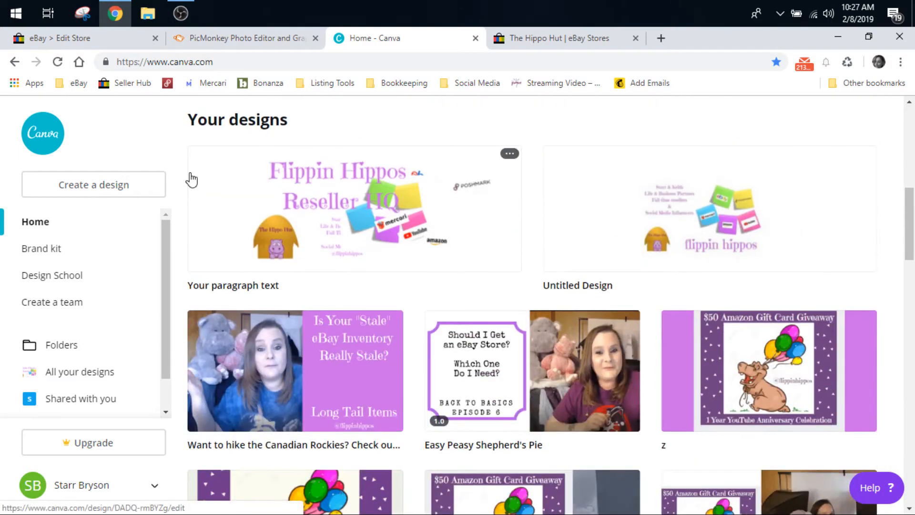
scroll(191, 180, down, 1)
scroll(192, 180, down, 1)
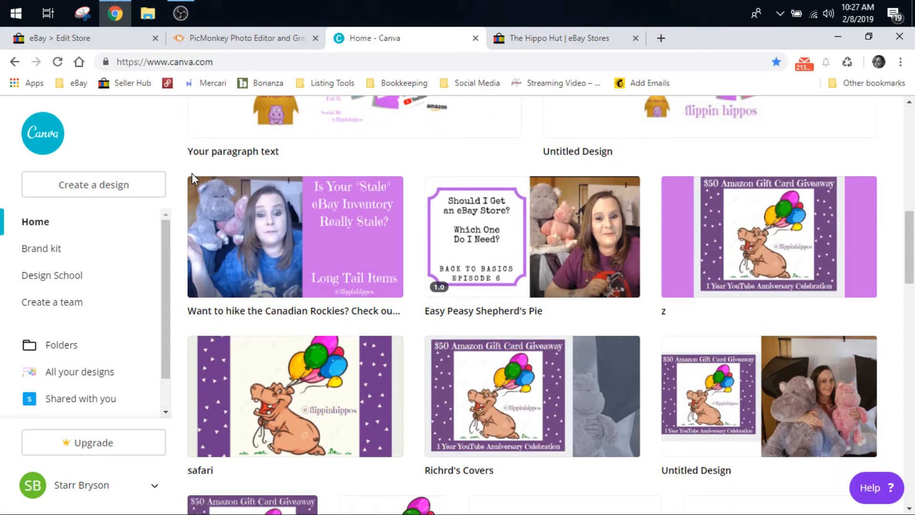
scroll(192, 174, up, 1)
scroll(193, 176, up, 1)
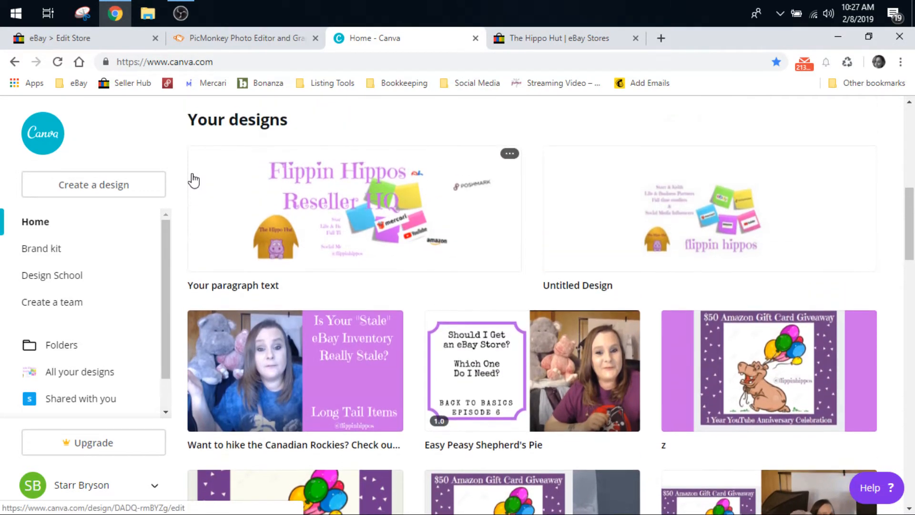
scroll(191, 174, down, 2)
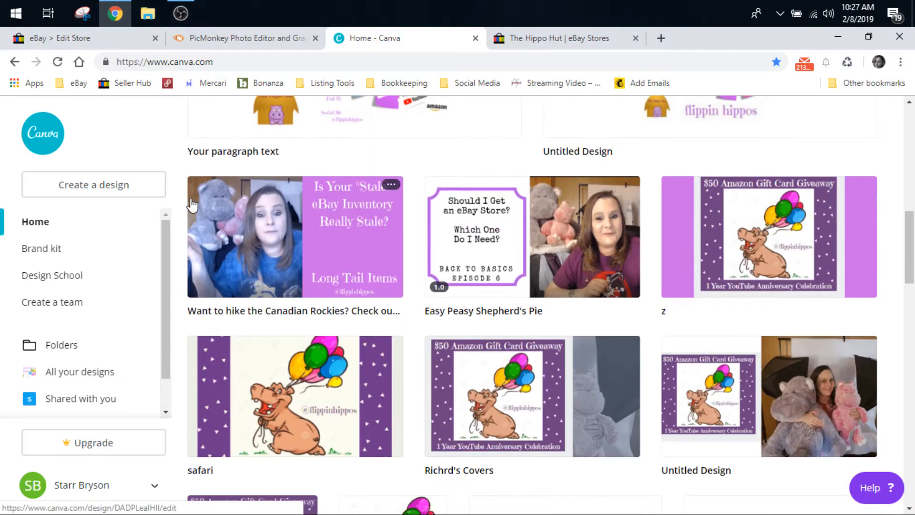
scroll(198, 202, up, 1)
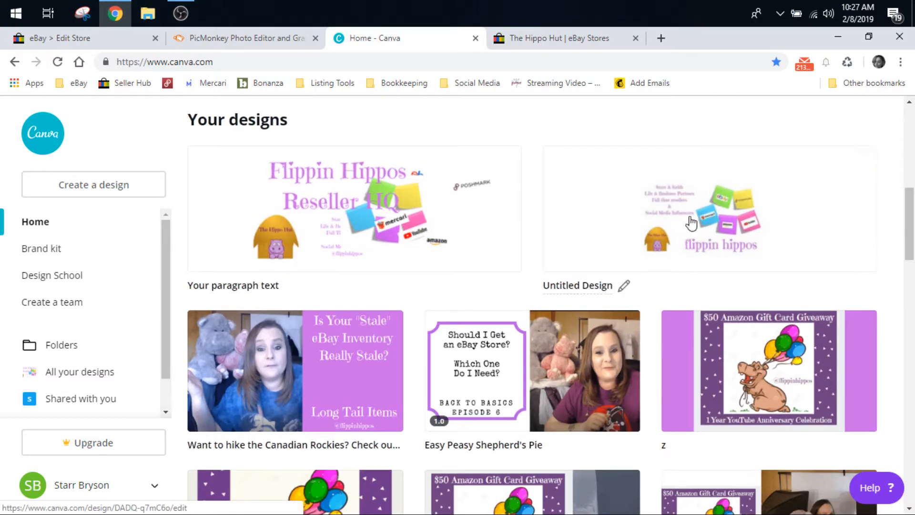
scroll(524, 294, down, 2)
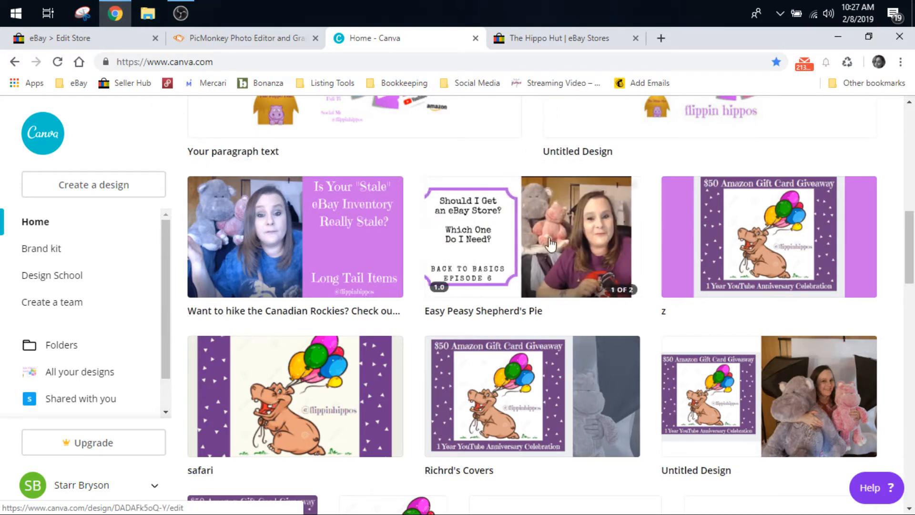
Step: Open the saved Easy Peasy Shepherd's Pie thumbnail to view its layout, close it, and return to the design search on the home page
click(567, 242)
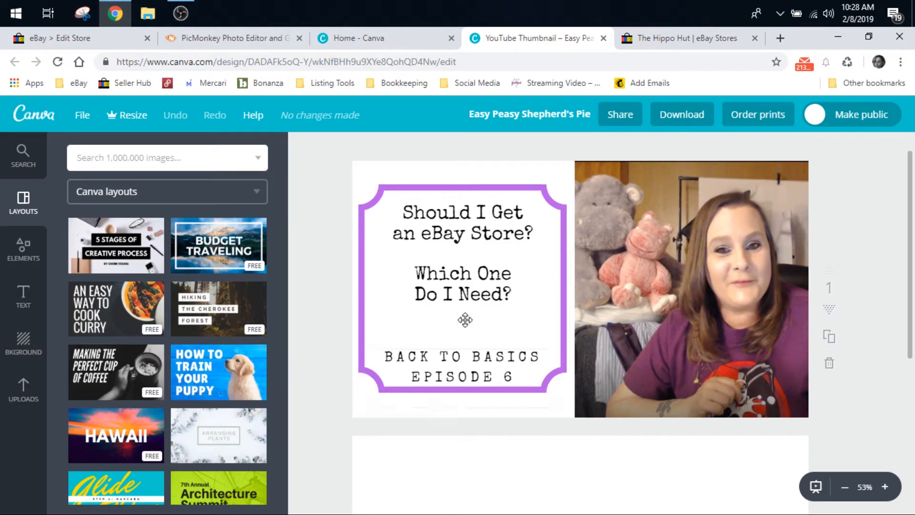
click(463, 289)
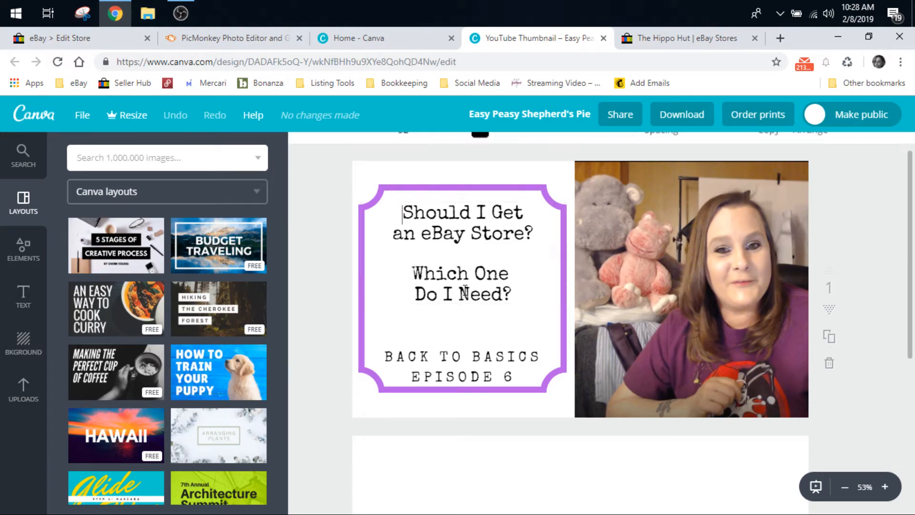
click(603, 38)
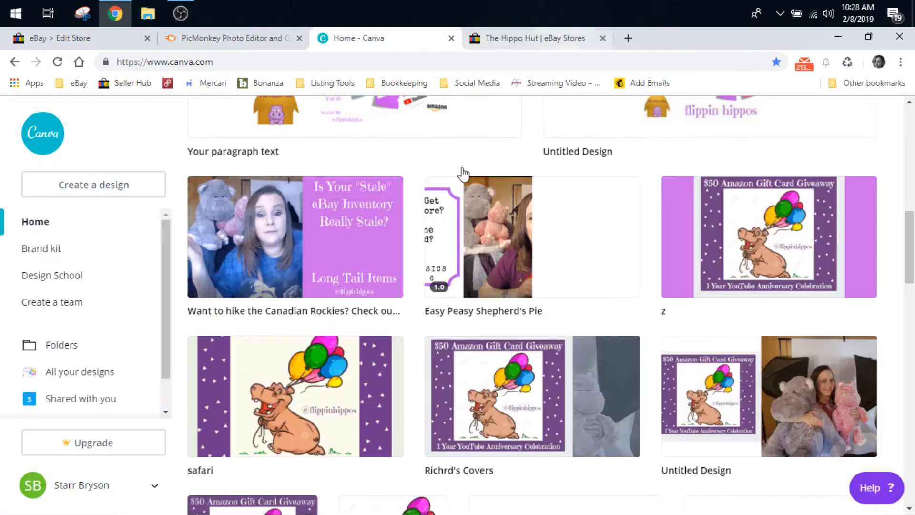
scroll(453, 191, down, 3)
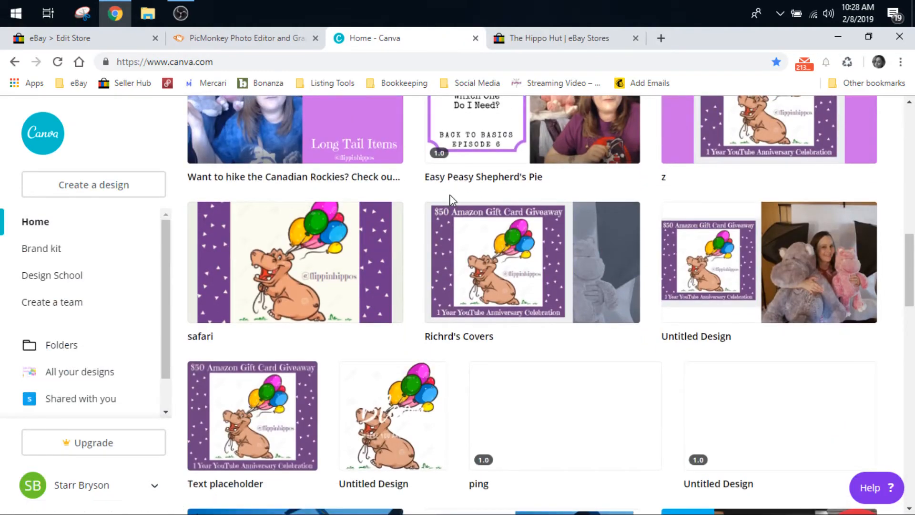
scroll(452, 199, up, 7)
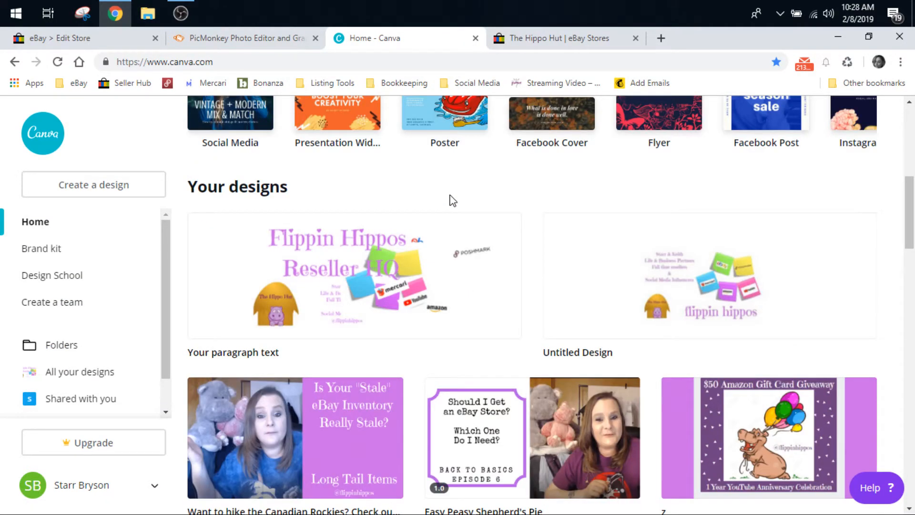
scroll(453, 200, up, 5)
scroll(452, 199, up, 3)
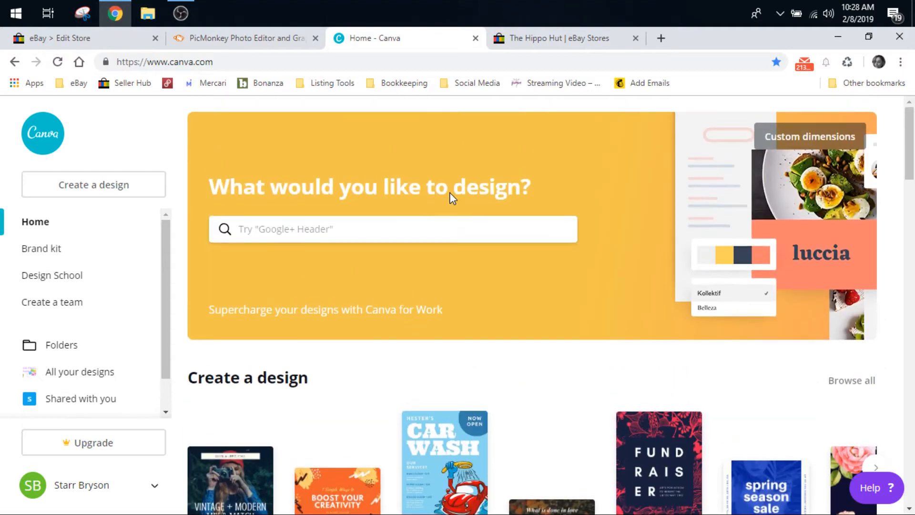
Step: Search the design types for "you" and "fac" to find YouTube and Facebook formats
click(300, 224)
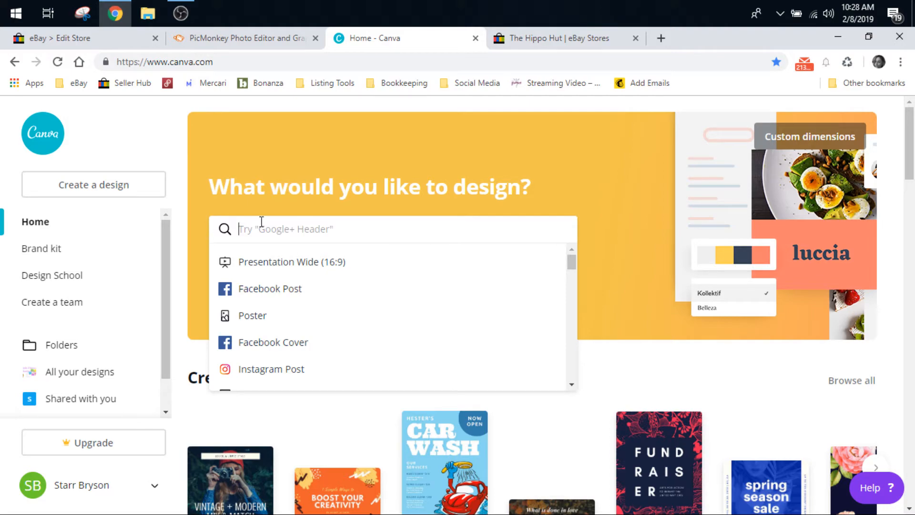
text(you)
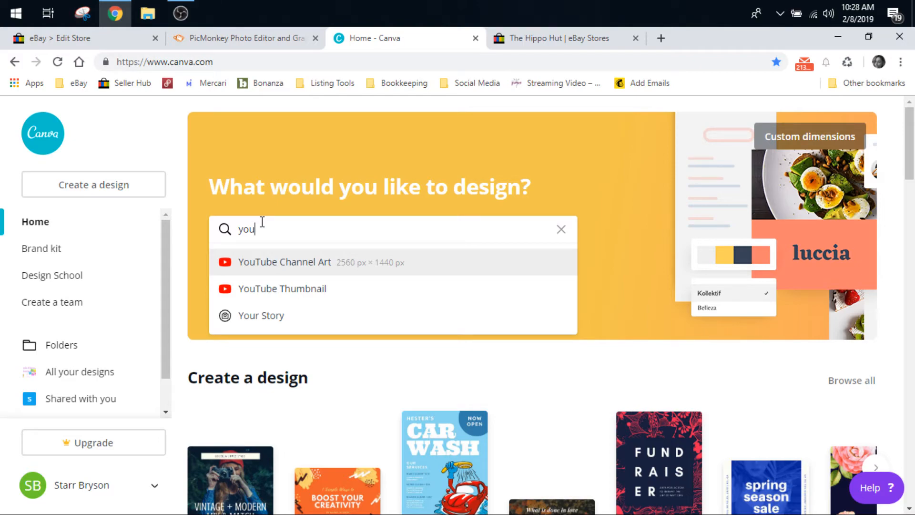
key(BackSpace)
key(BackSpace)
key(BackSpace)
text(fac)
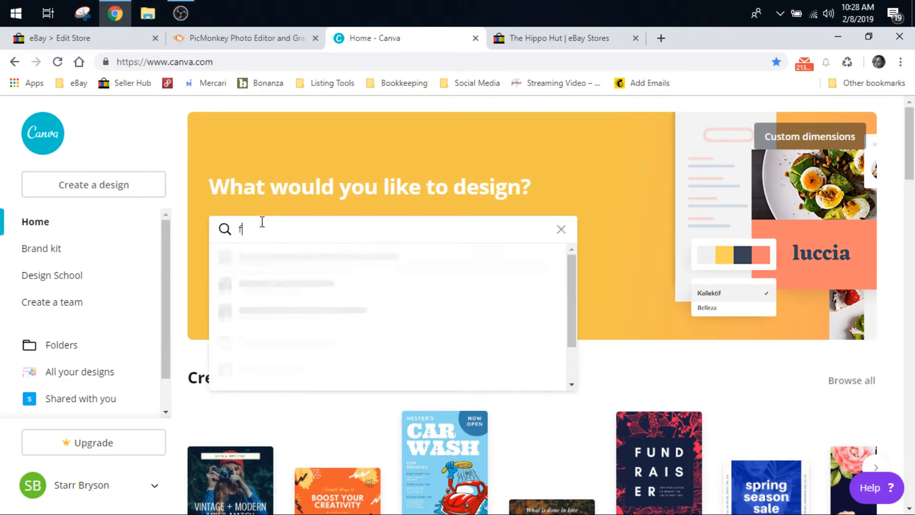
Step: Search the design types for "e" and "eb" to look for an eBay format, and clear the search
key(BackSpace)
key(BackSpace)
key(BackSpace)
text(ei)
key(BackSpace)
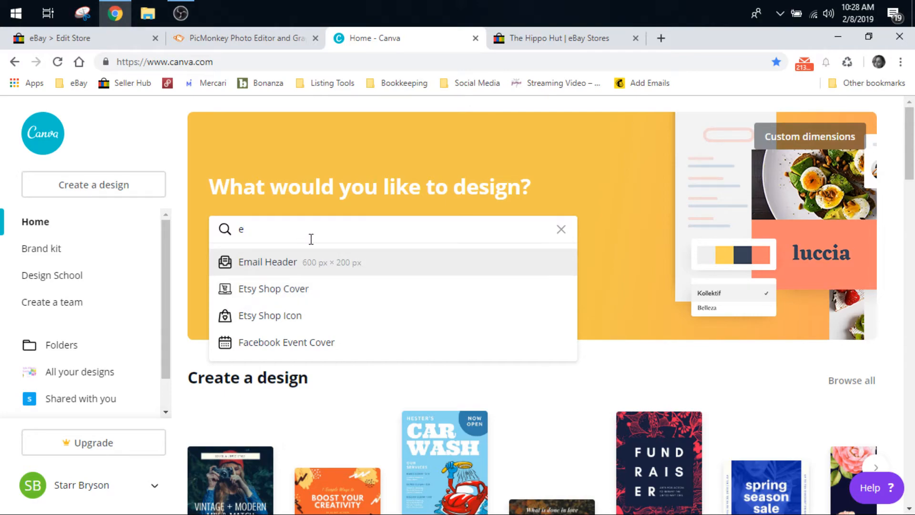
key(BackSpace)
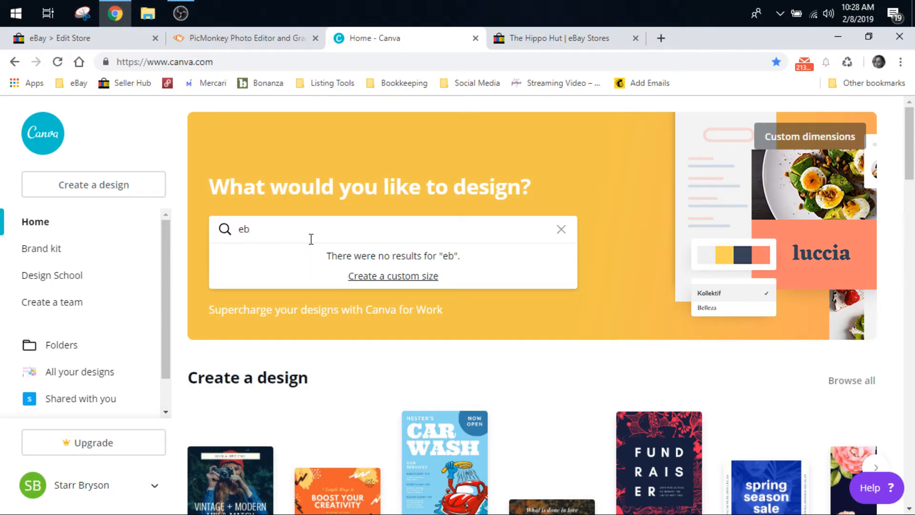
key(BackSpace)
key(BackSpace)
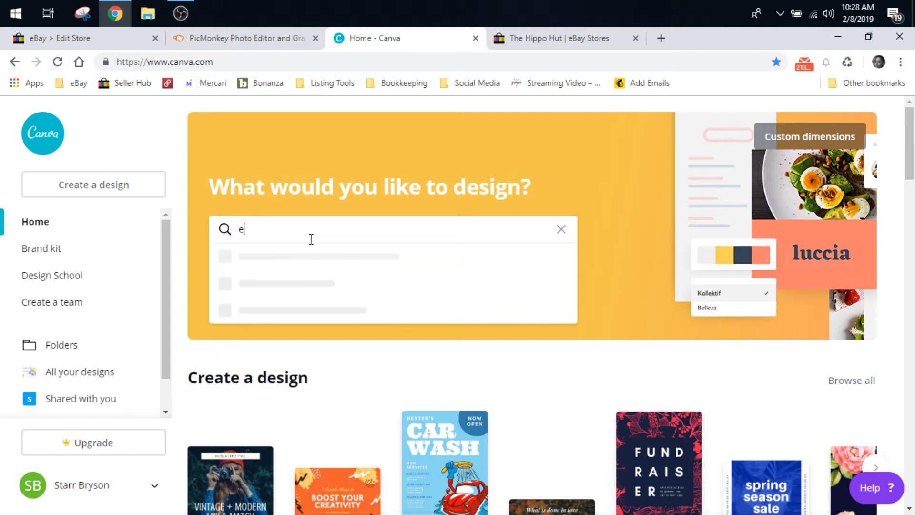
click(731, 387)
Step: Create a blank Facebook Cover design and a blank YouTube Thumbnail design from the design type search
click(481, 230)
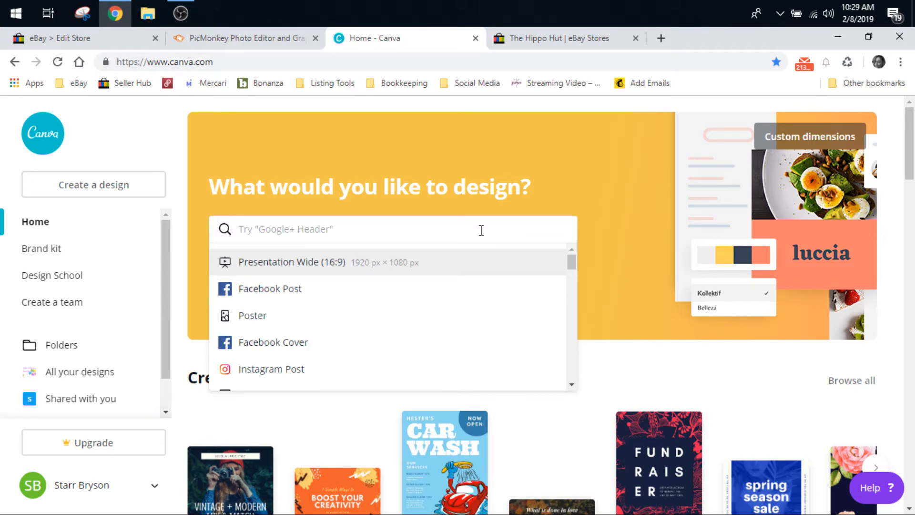
click(336, 348)
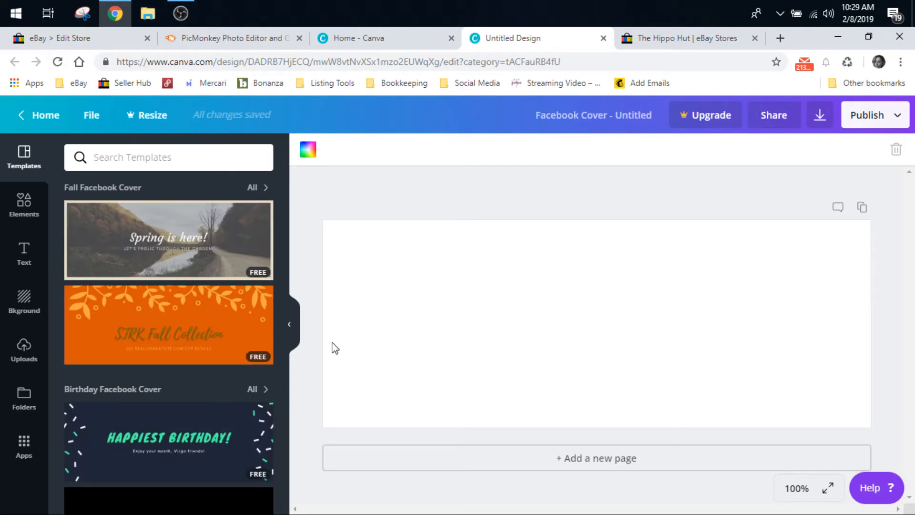
click(404, 45)
text(y)
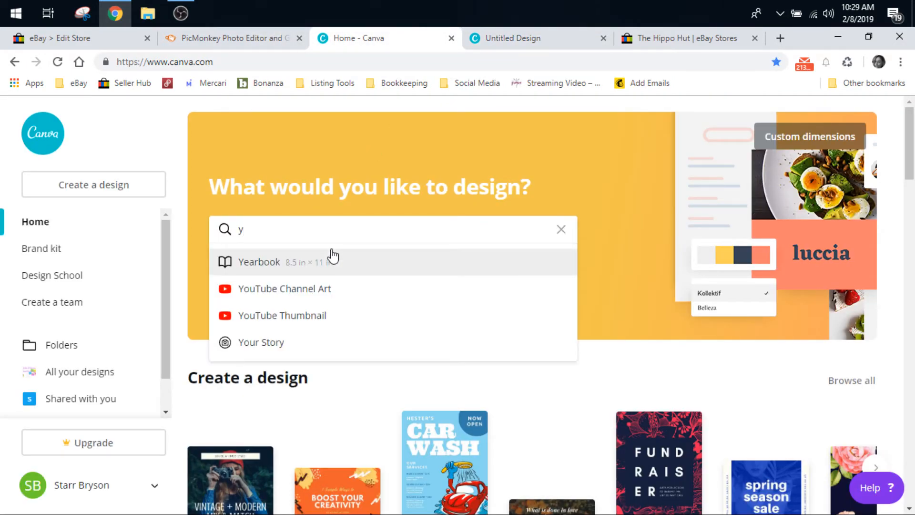
click(307, 316)
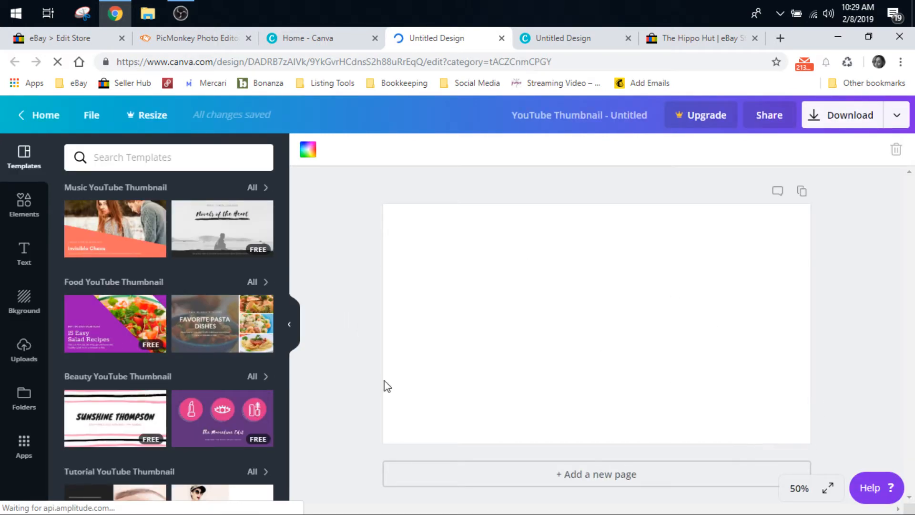
Step: Return to the Canva home page and search the design types for "in"
click(327, 39)
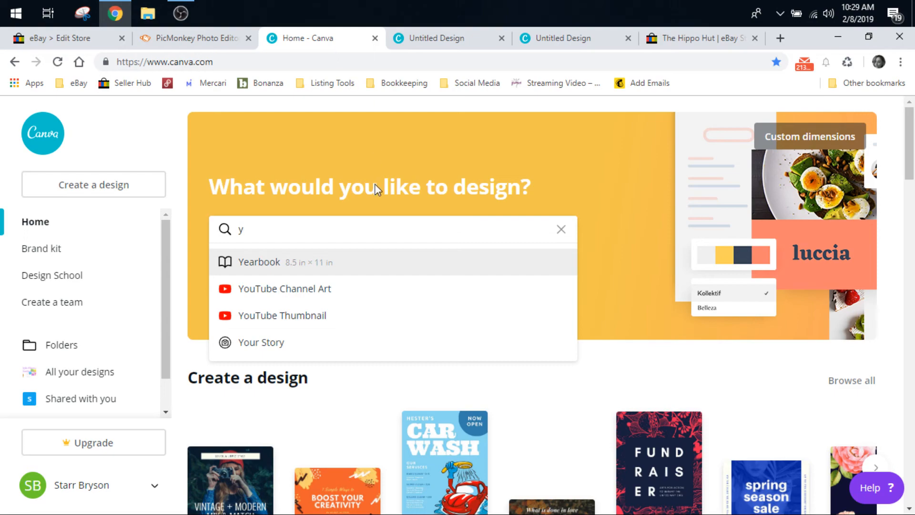
key(BackSpace)
text(in)
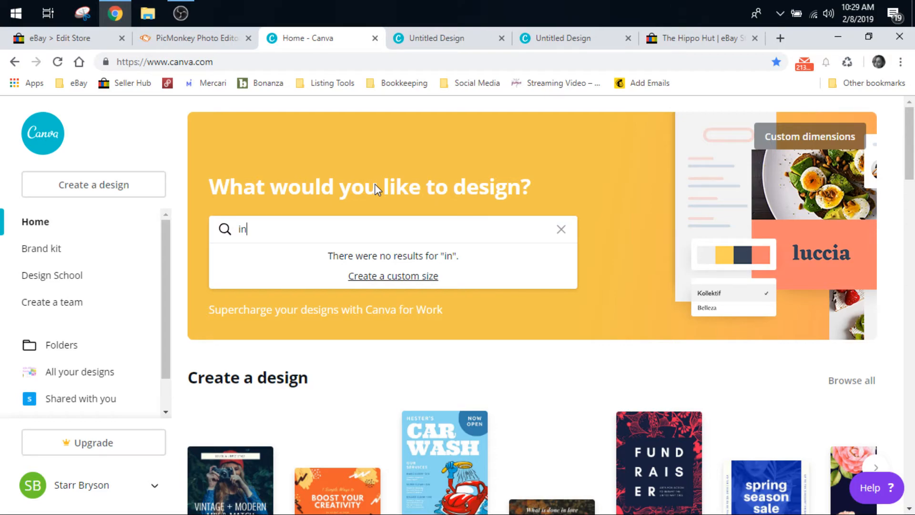
Step: Look through all the saved designs on the home page and come back to the design search
scroll(478, 301, down, 10)
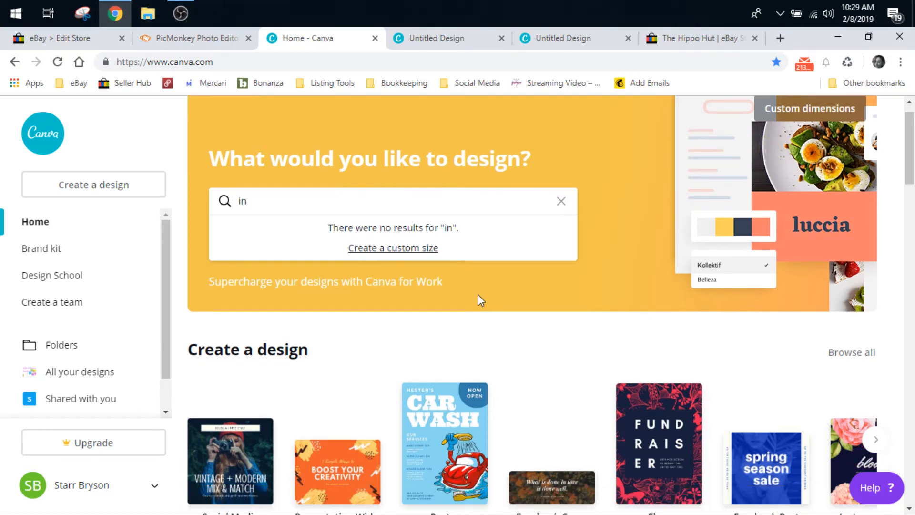
scroll(477, 340, down, 15)
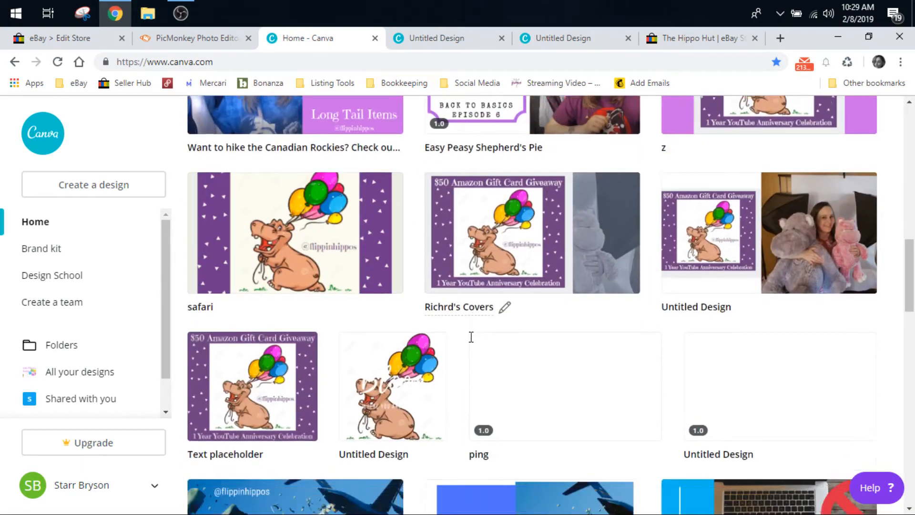
scroll(466, 334, down, 1)
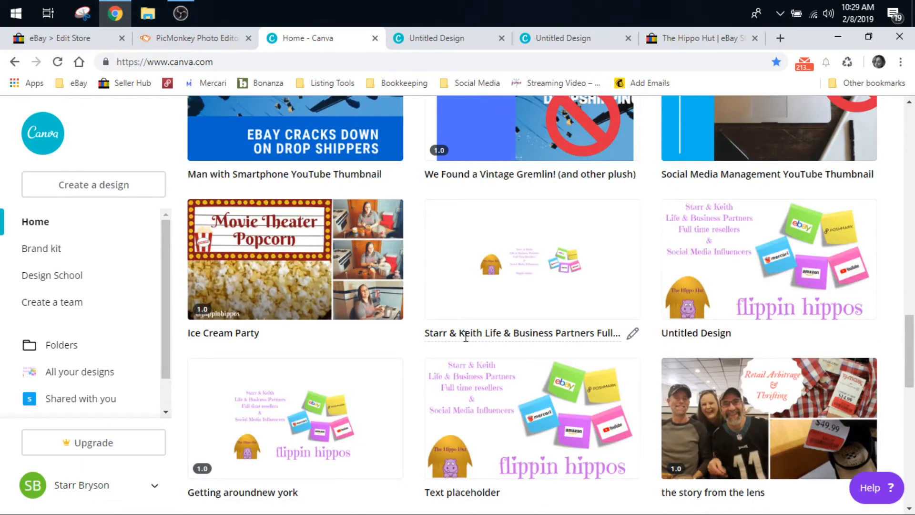
scroll(467, 286, down, 3)
scroll(468, 219, down, 10)
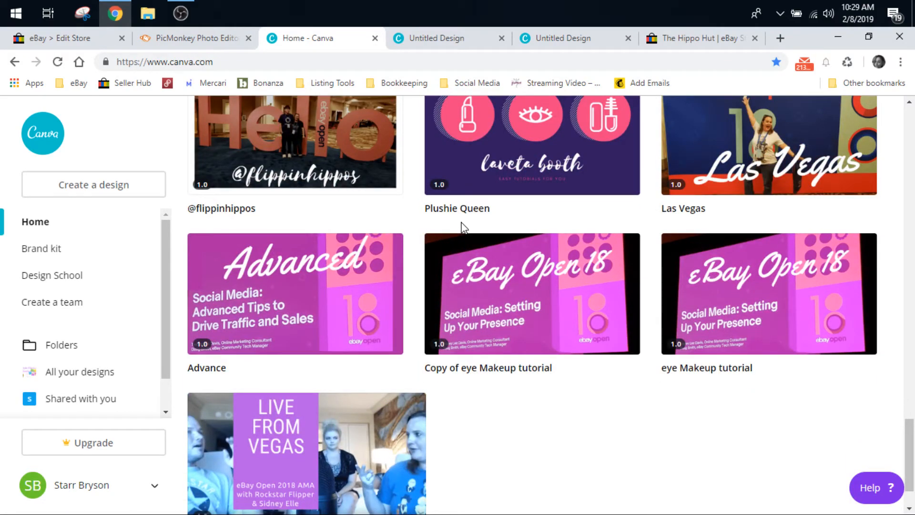
scroll(462, 226, up, 20)
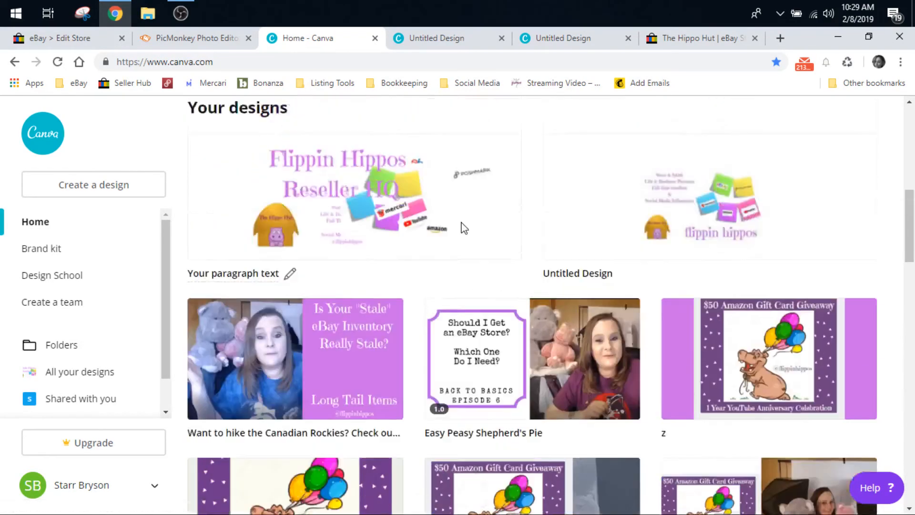
scroll(463, 226, up, 3)
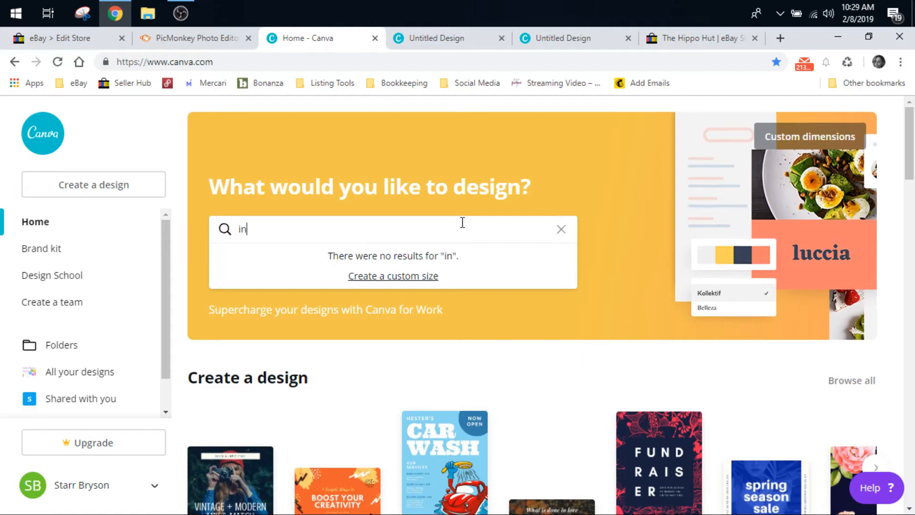
Step: Place the uploaded photo of the woman in the blue T-shirt on the blank YouTube Thumbnail design
click(427, 38)
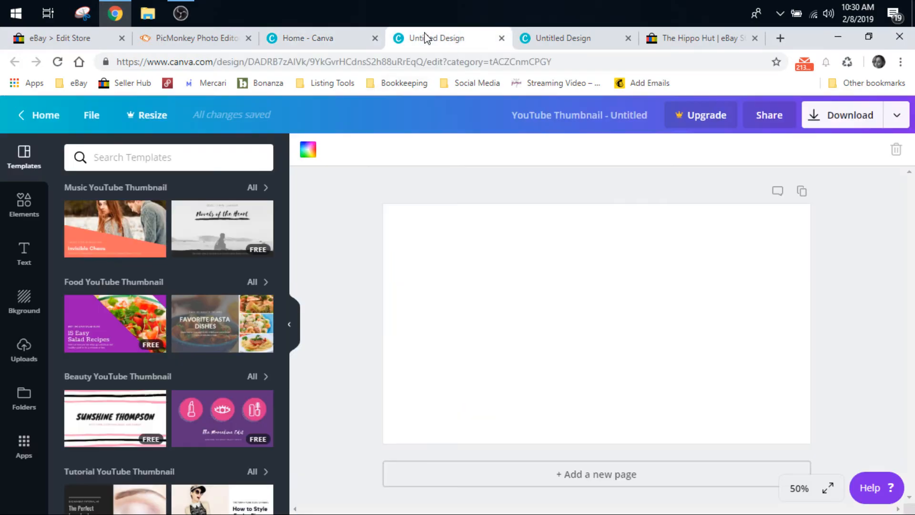
click(35, 356)
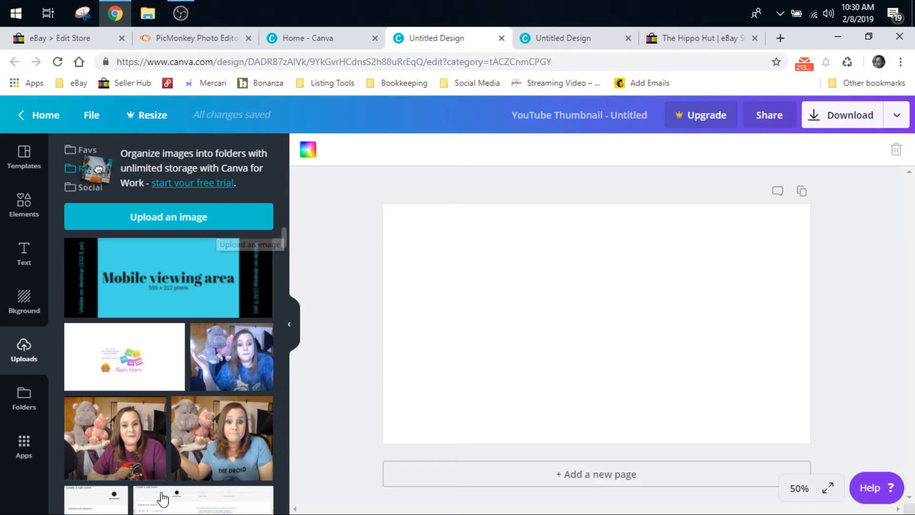
drag(222, 437, 508, 258)
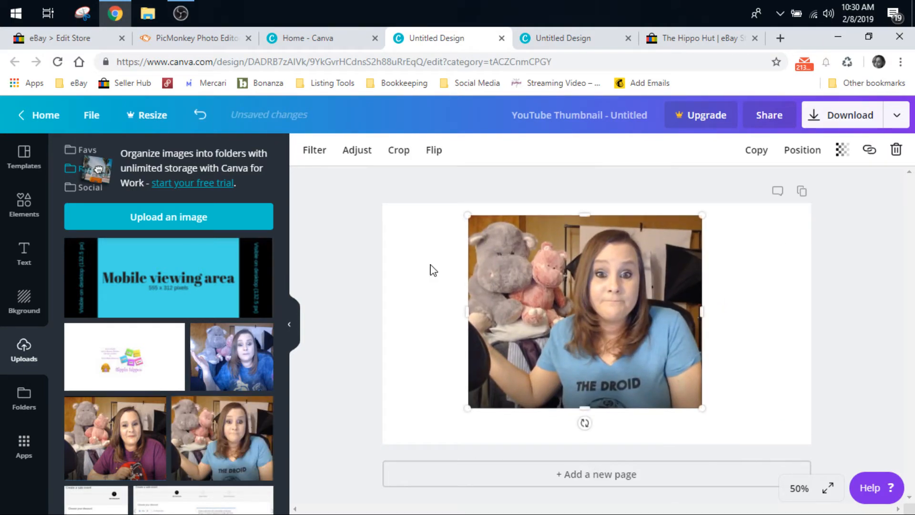
Step: View the background and text options, and replace the photo on the thumbnail with the recently used colored sticky notes graphic
click(20, 299)
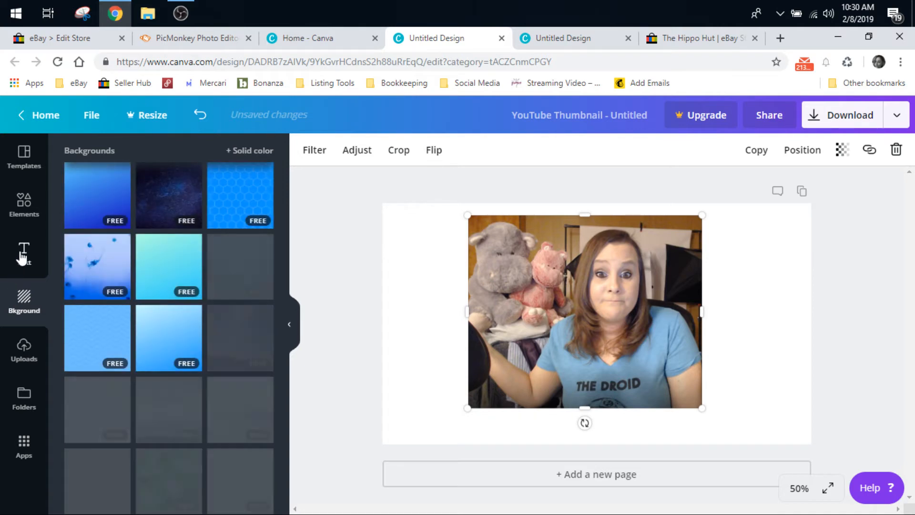
click(21, 257)
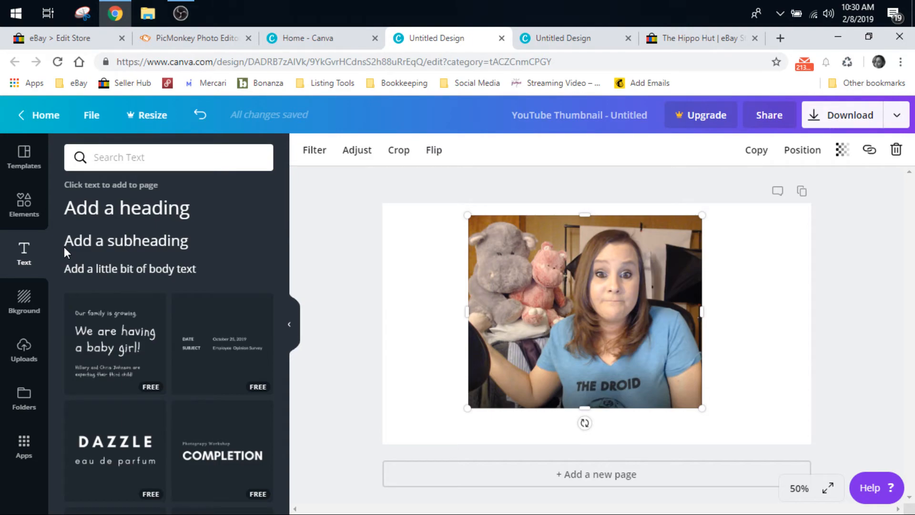
click(32, 202)
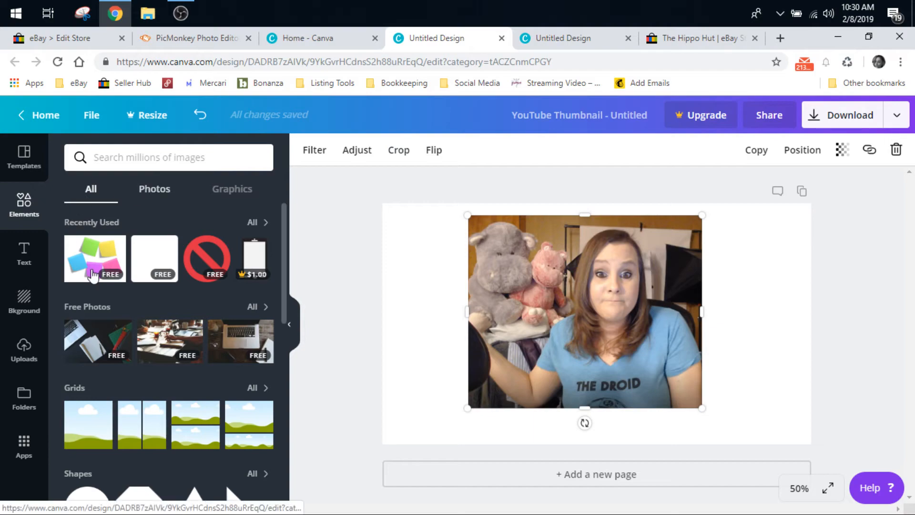
drag(102, 276, 568, 326)
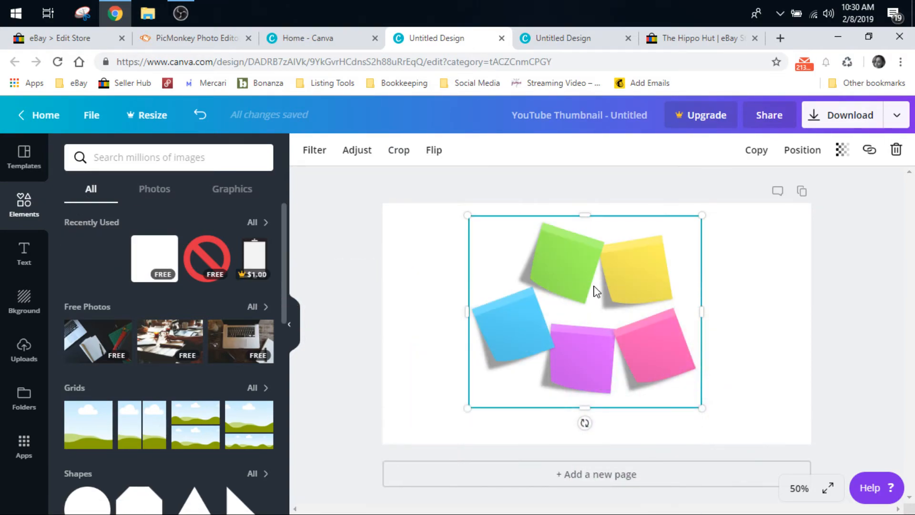
Step: View the YouTube thumbnail templates and revisit the PicMonkey home page, the eBay Edit Store page and the Canva home page
click(23, 160)
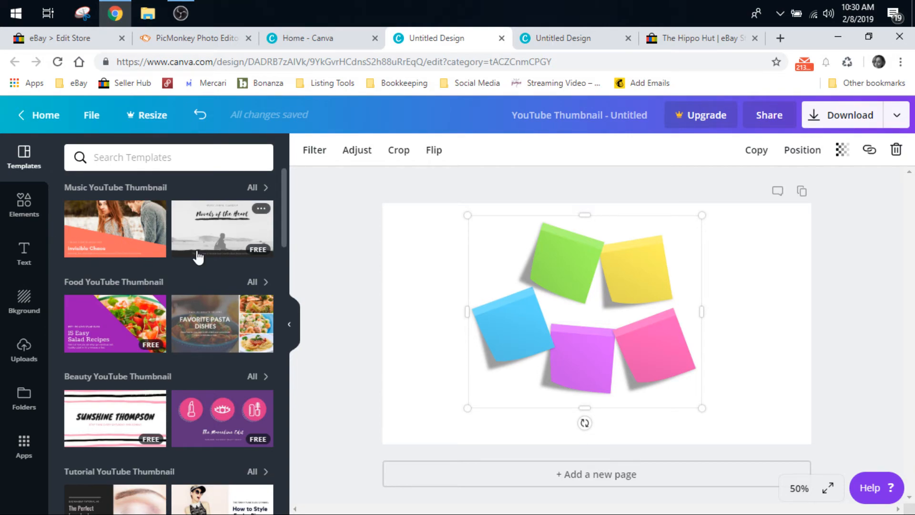
click(205, 38)
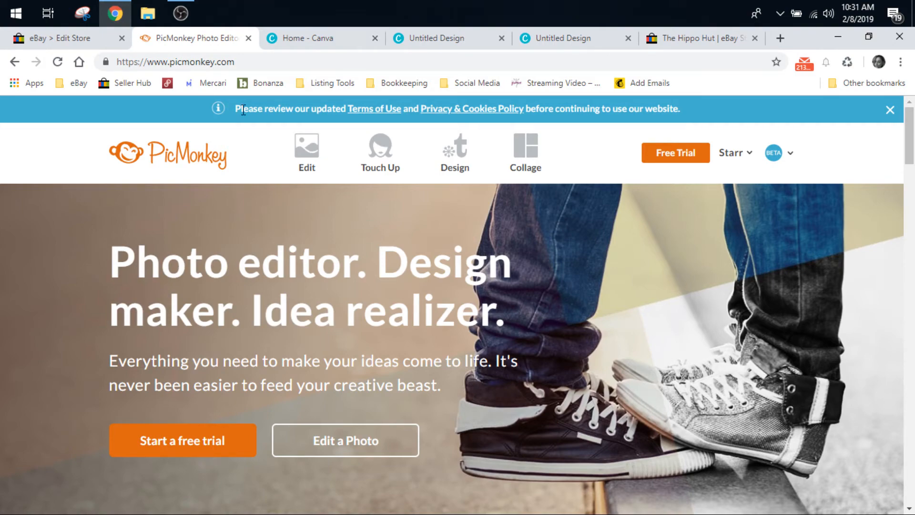
click(85, 38)
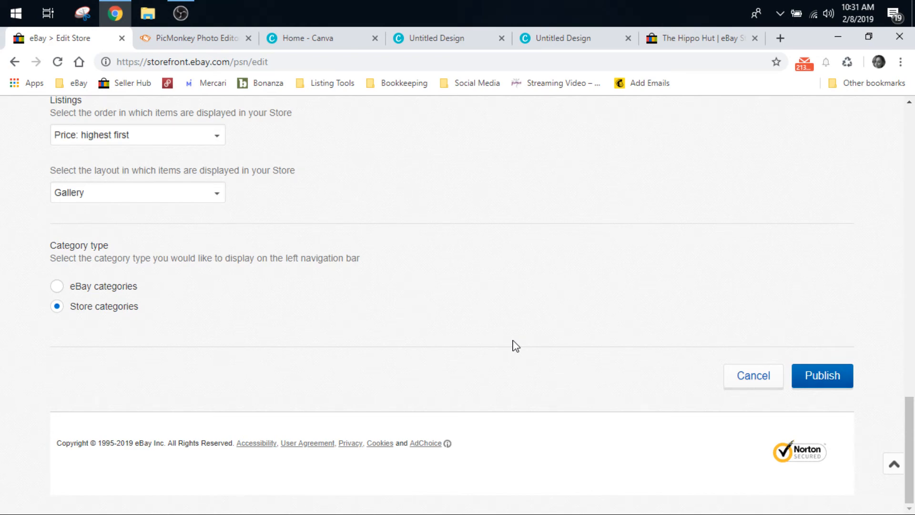
click(329, 38)
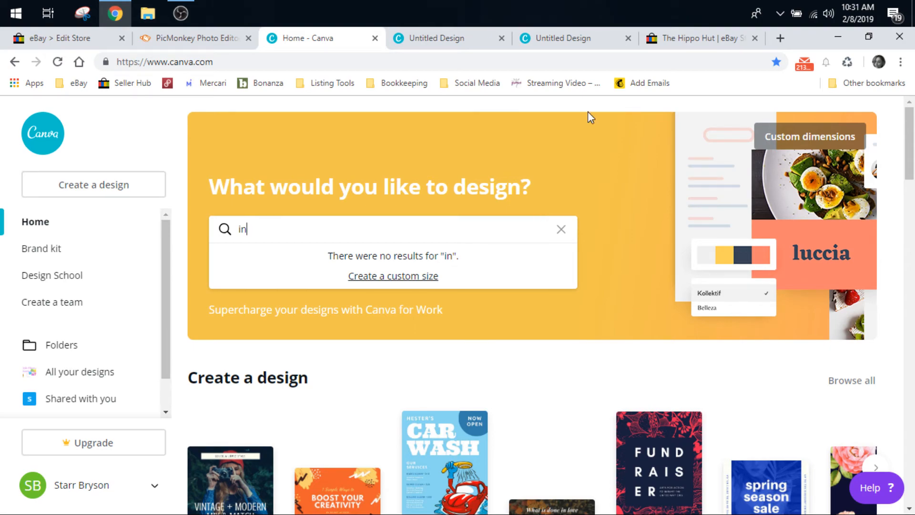
Step: Search Google for "facebook banner size" in a new browser tab
click(780, 38)
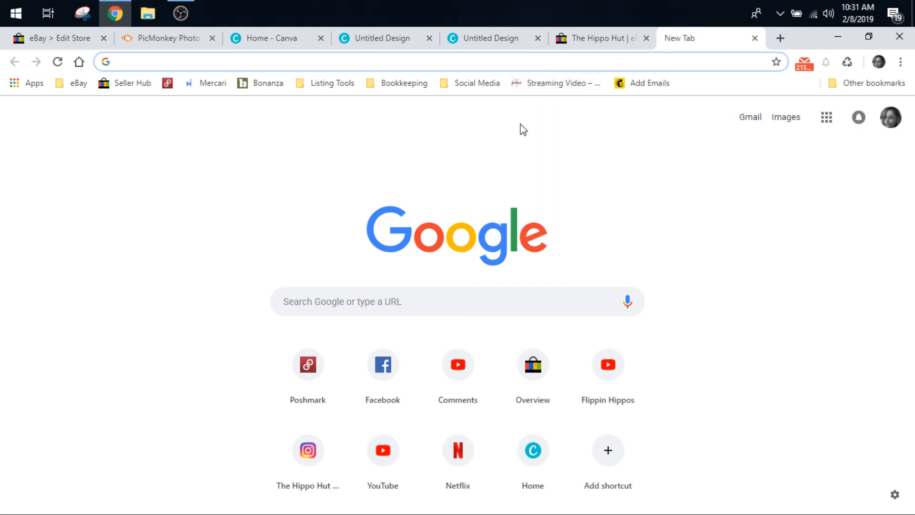
click(337, 312)
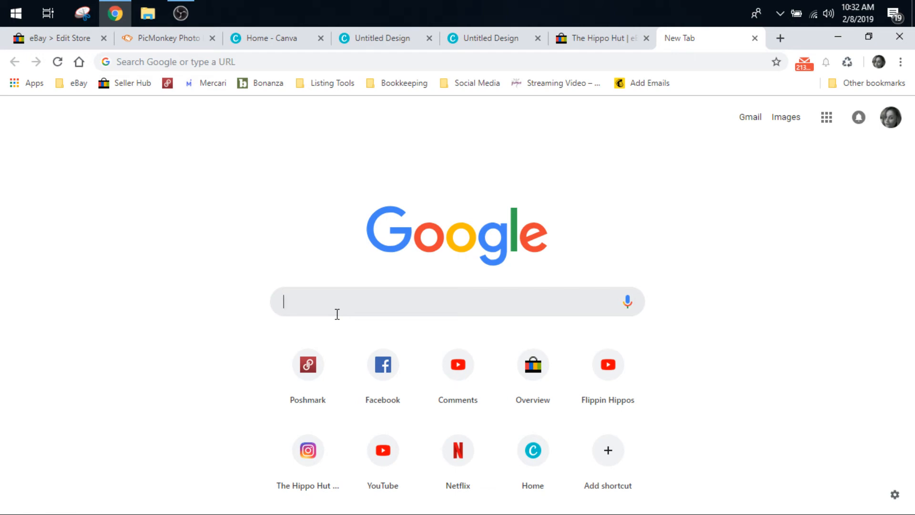
text(Facebook banner)
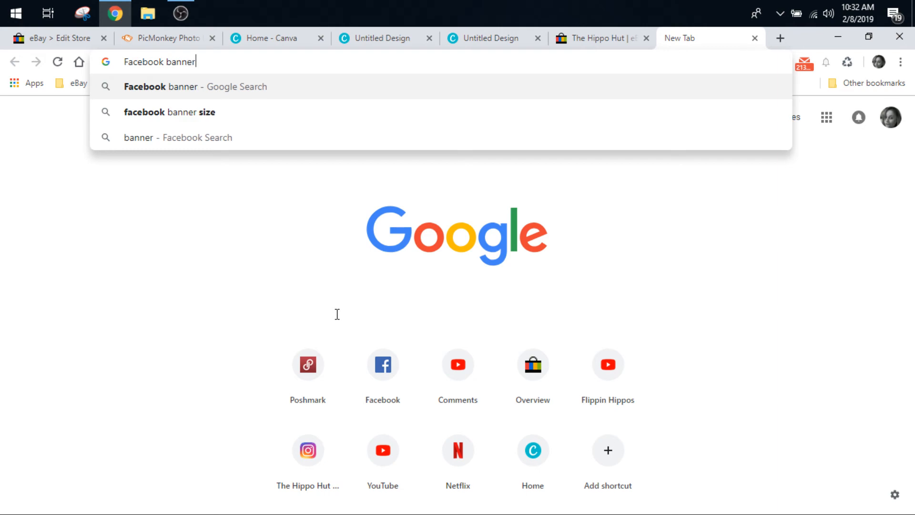
click(218, 113)
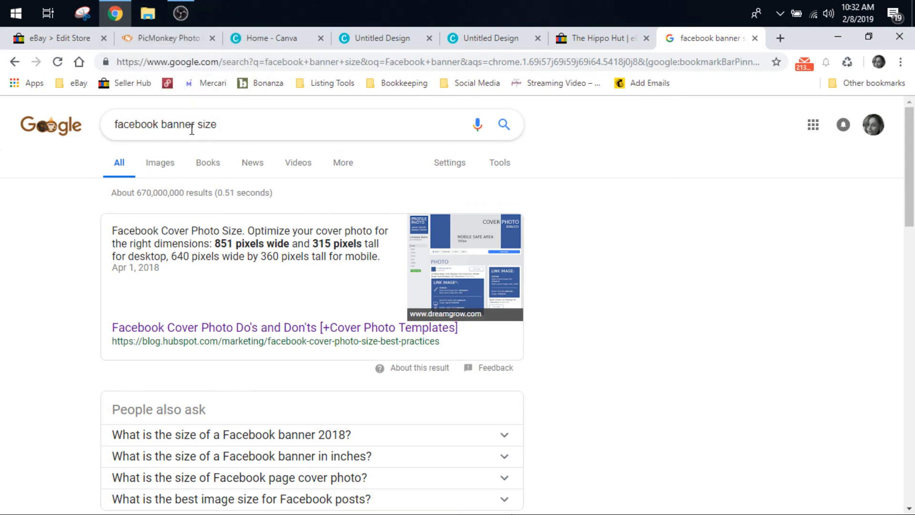
Step: Change the Google search to "twitter header size" to look up the header dimensions
drag(195, 123, 94, 119)
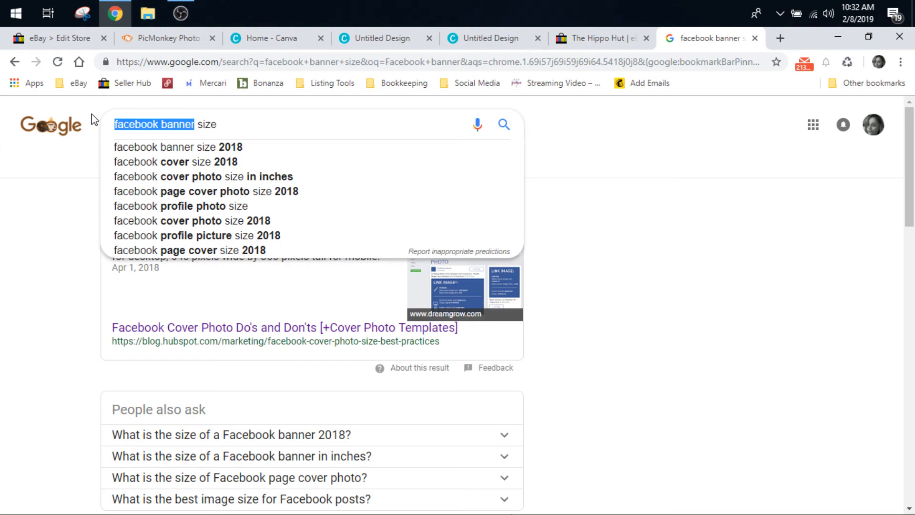
text(twitter)
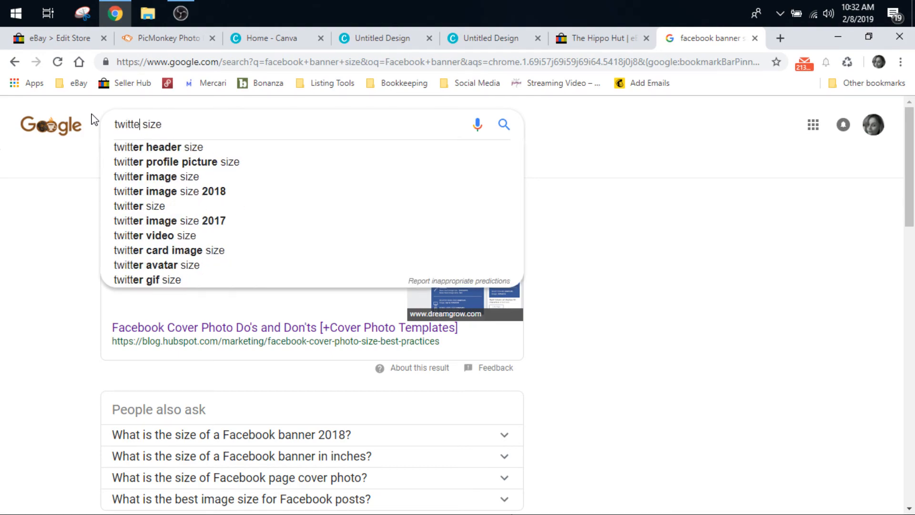
click(149, 147)
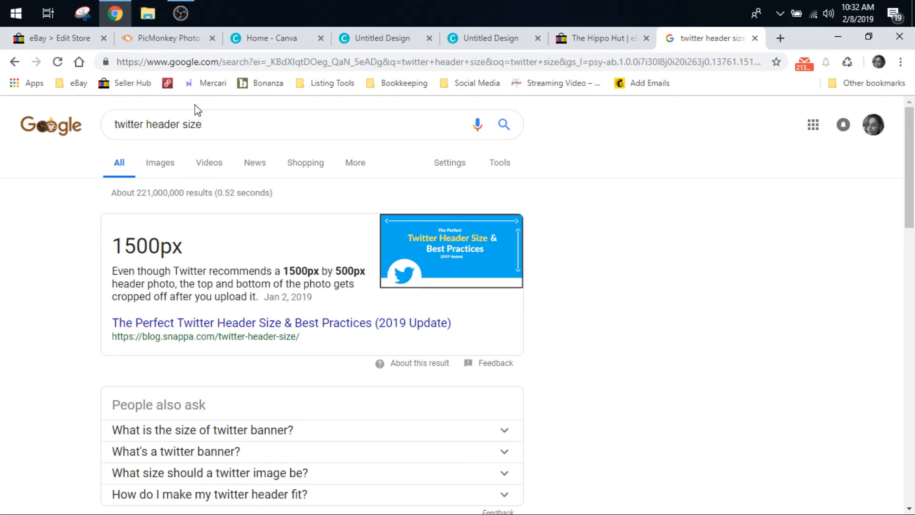
Step: Replace the Google search with "instagram photo size" to look up the recommended image dimensions
click(138, 124)
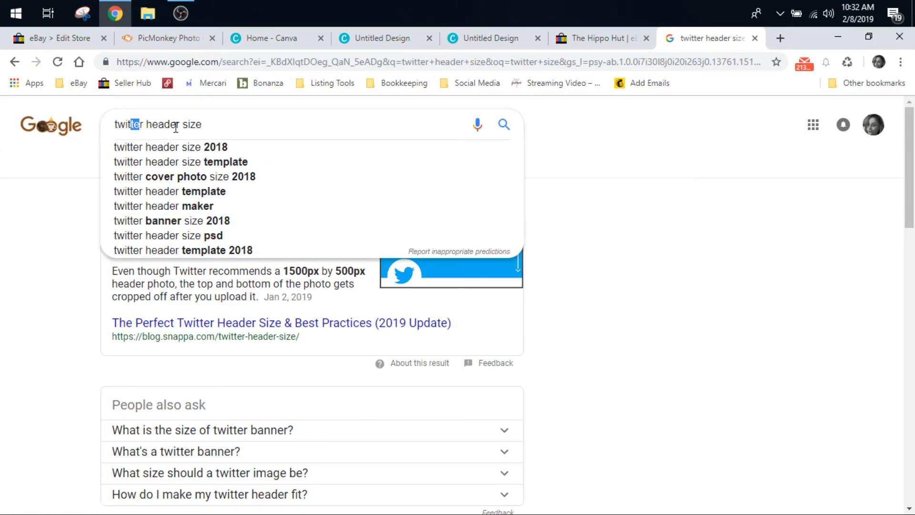
drag(179, 121, 76, 127)
key(BackSpace)
text(insta)
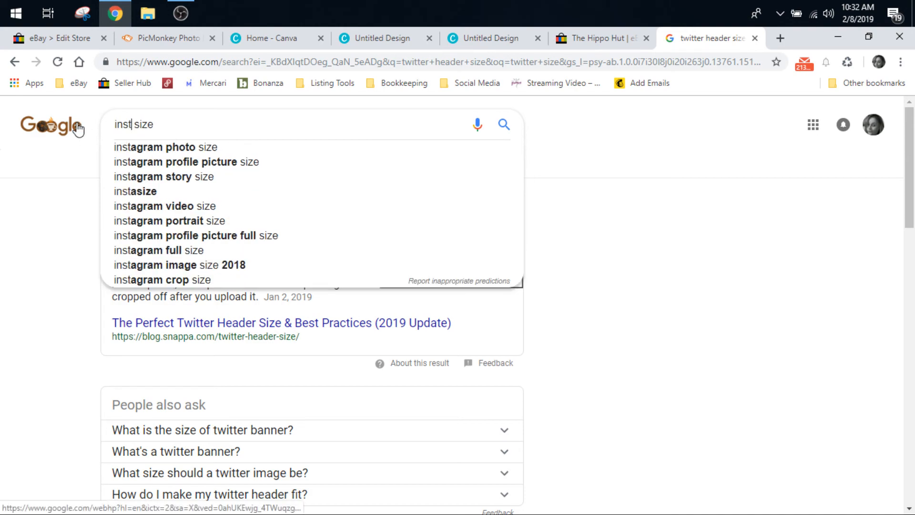
click(152, 150)
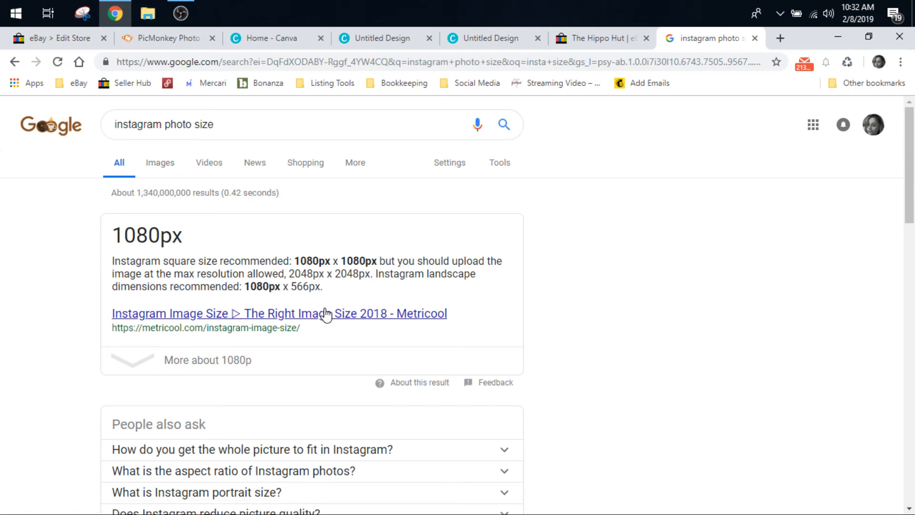
Step: Revisit the Canva and PicMonkey home pages, look over the whole eBay Edit Store page, and return to the Canva home page
click(243, 40)
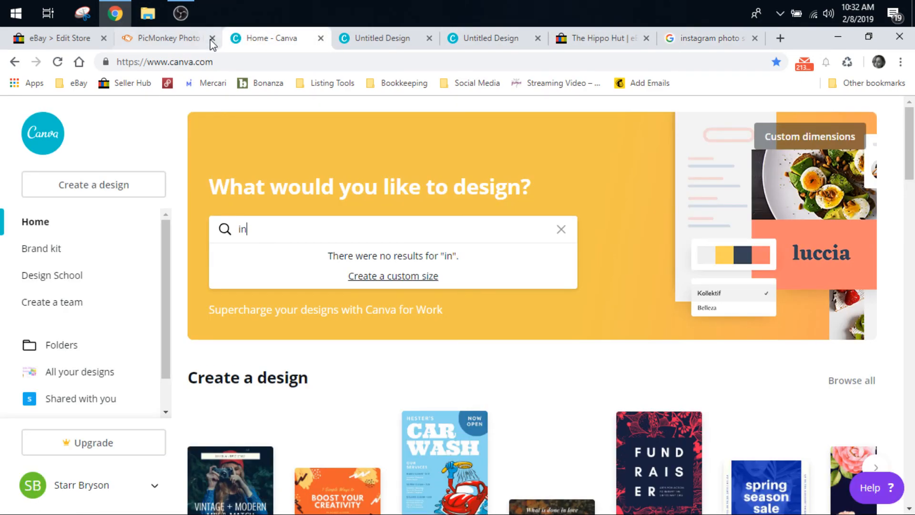
click(168, 42)
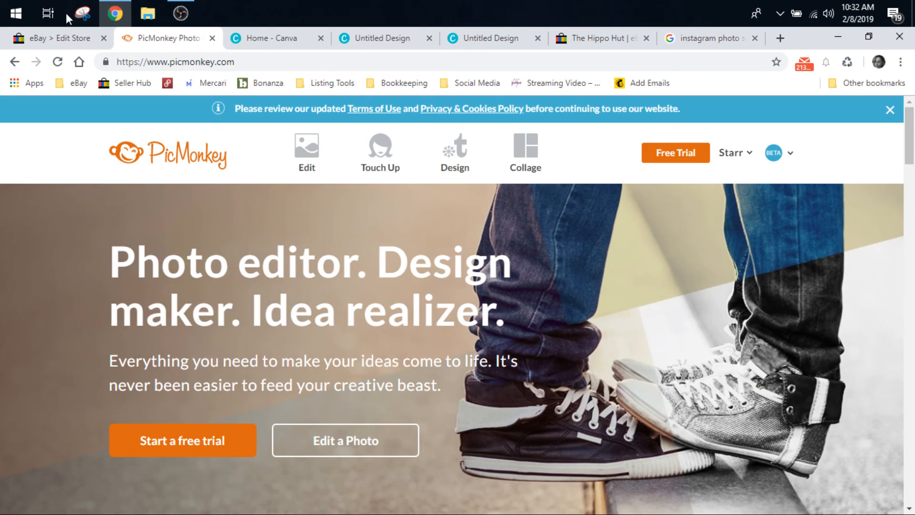
click(64, 42)
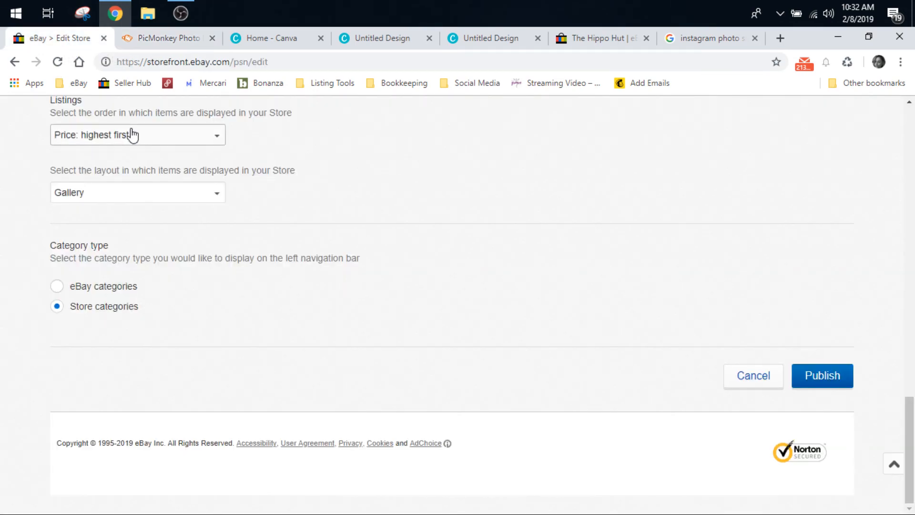
scroll(131, 132, up, 15)
scroll(131, 133, up, 5)
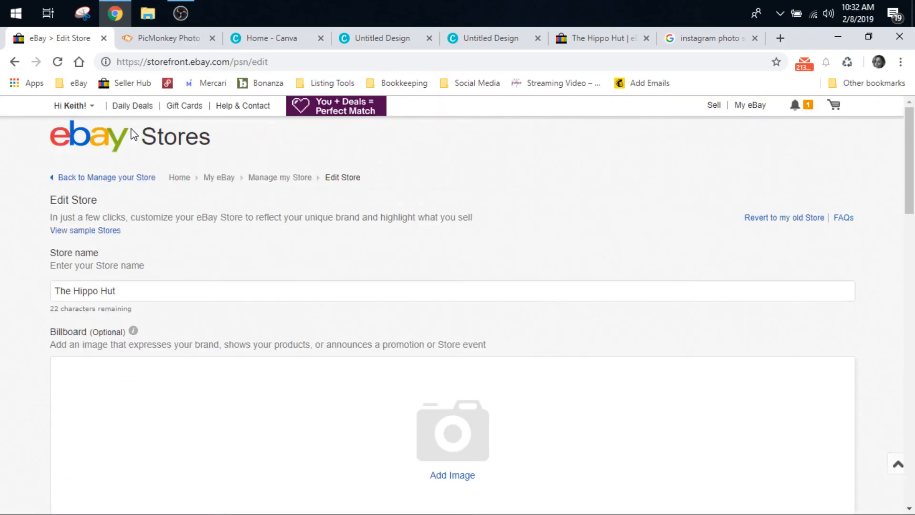
scroll(116, 122, down, 20)
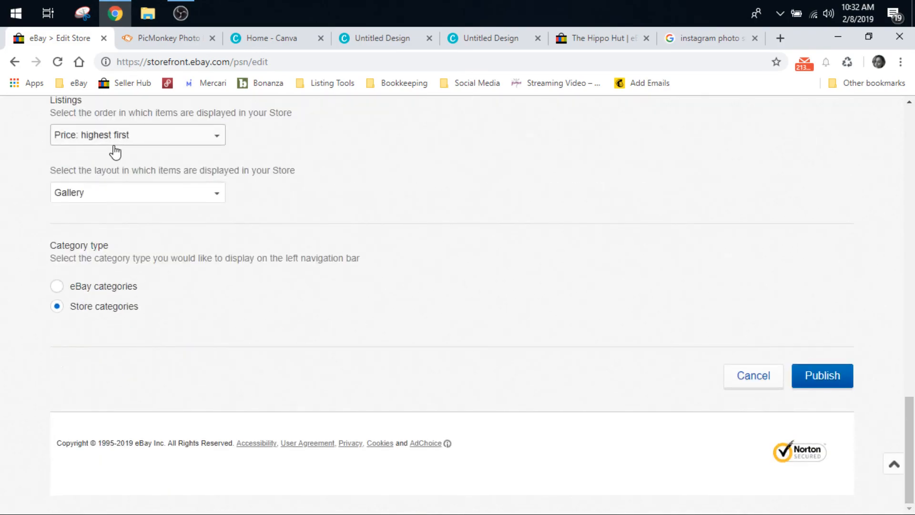
click(266, 42)
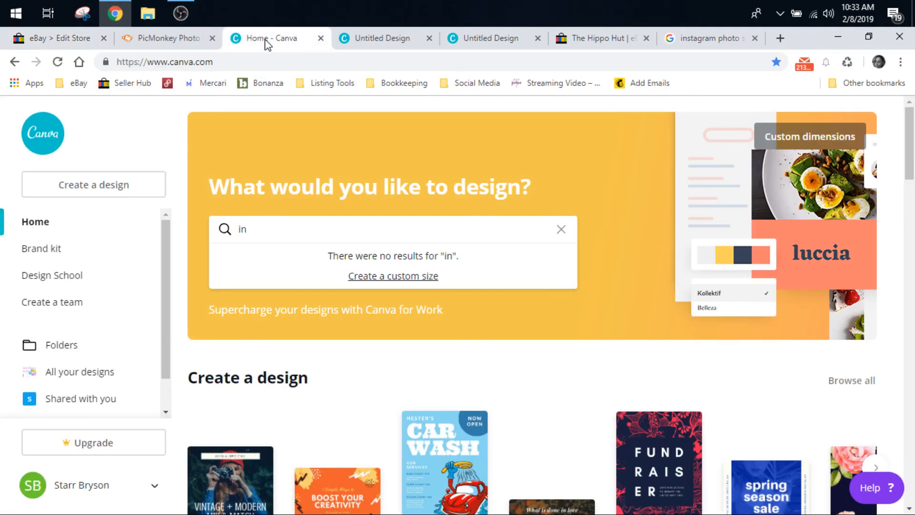